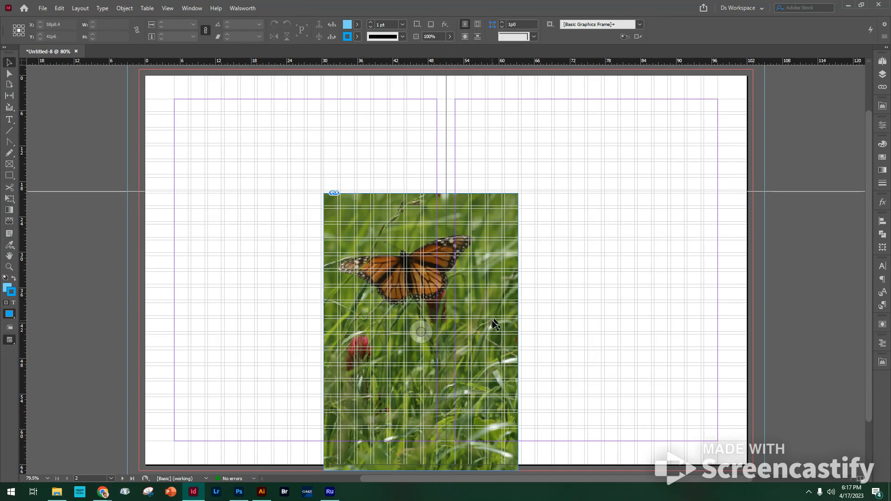
pyautogui.click(512, 333)
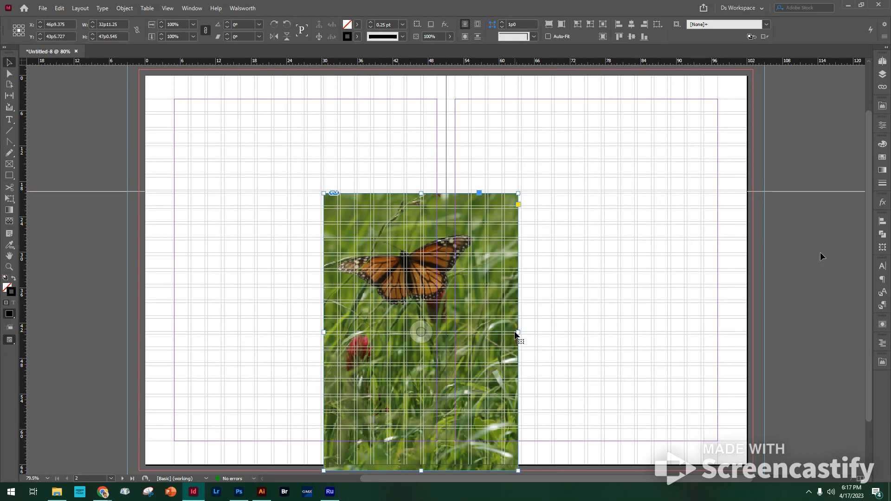
pyautogui.moveTo(514, 333); pyautogui.dragTo(605, 333)
pyautogui.hotkey('ctrl', 'z')
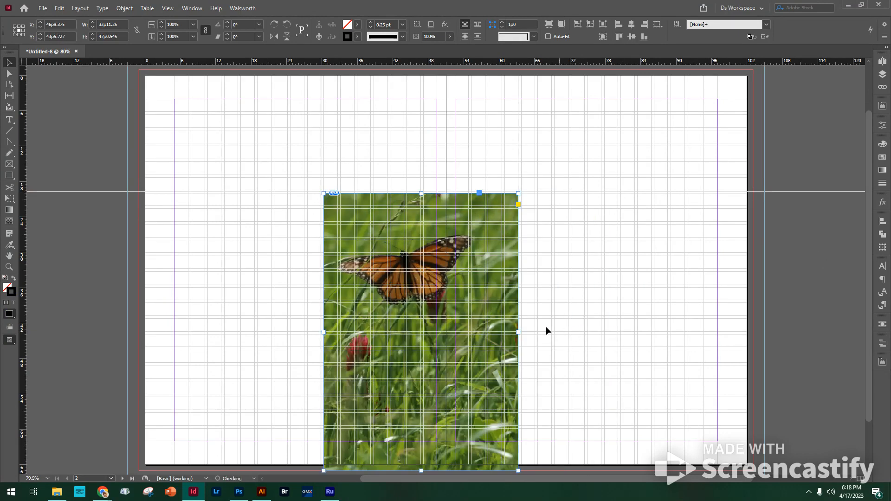
pyautogui.click(525, 332)
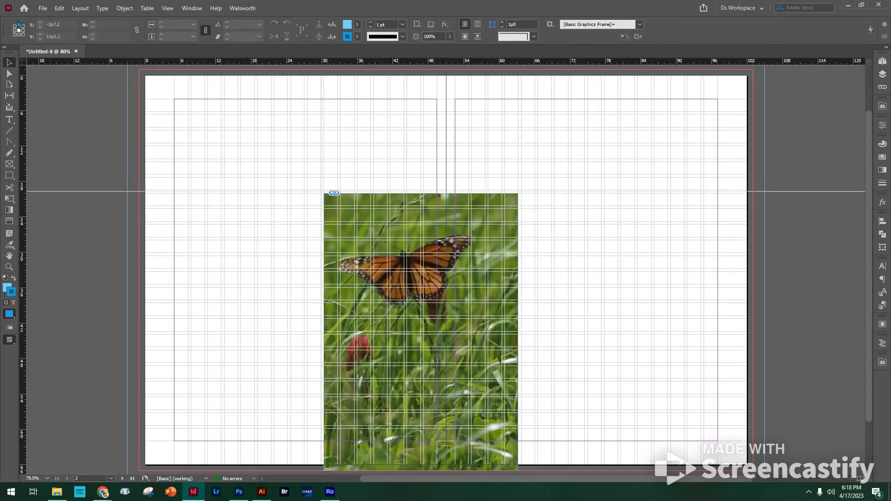
# Step: Widen the butterfly photo's frame to 41p4.5 on the right-hand page and scale the photo inside to about 19.3% so it fills the frame
pyautogui.click(363, 210)
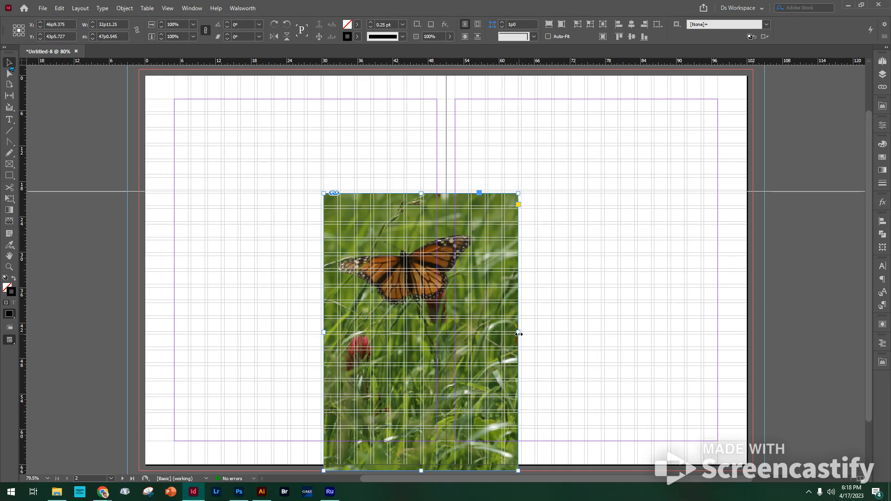
pyautogui.moveTo(518, 332); pyautogui.dragTo(568, 334)
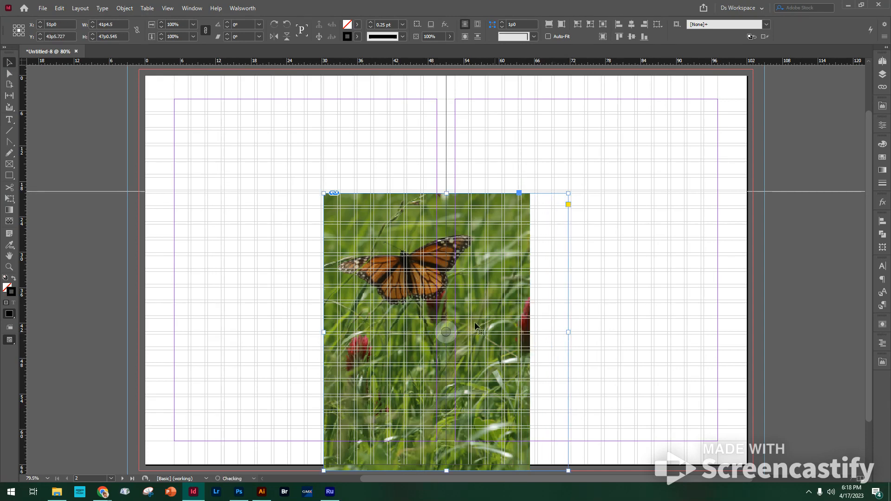
pyautogui.doubleClick(563, 337)
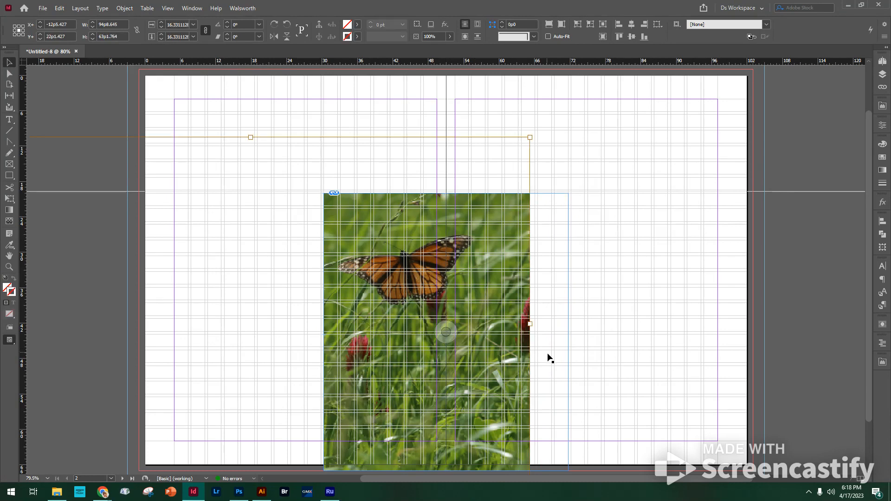
pyautogui.moveTo(543, 350); pyautogui.dragTo(471, 265)
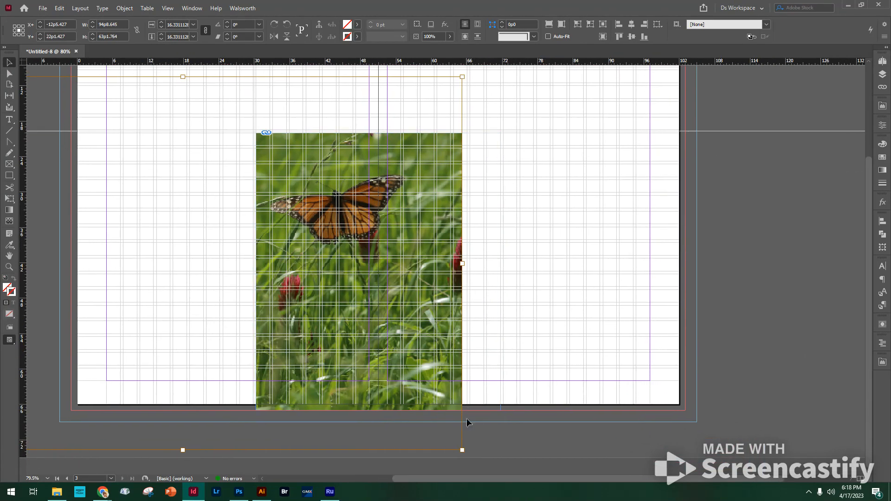
pyautogui.moveTo(463, 450); pyautogui.dragTo(563, 463)
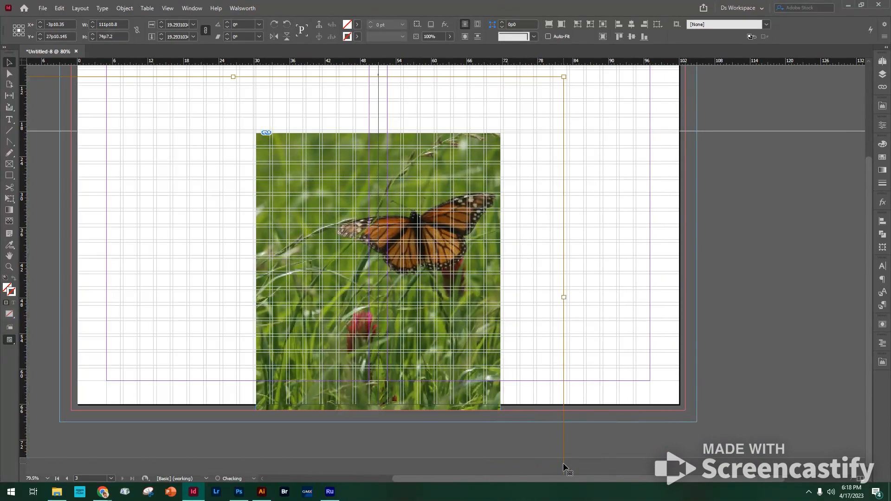
pyautogui.click(594, 199)
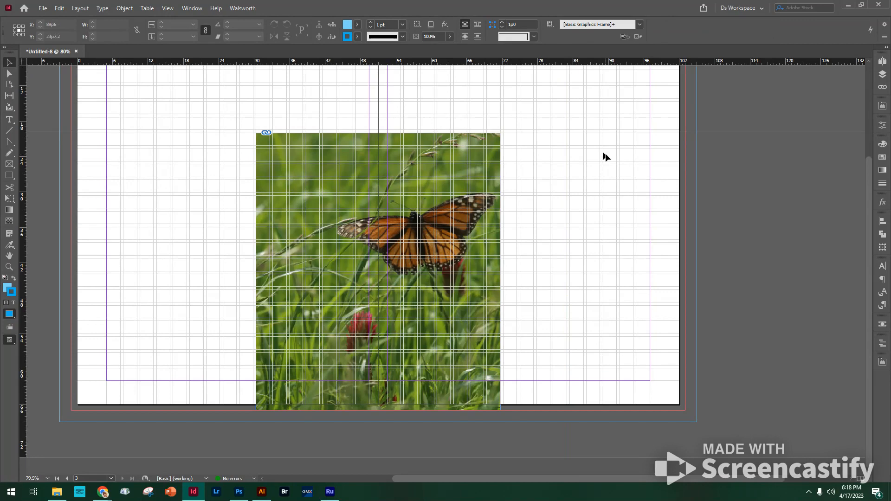
pyautogui.moveTo(576, 210); pyautogui.dragTo(677, 248)
pyautogui.press('w')
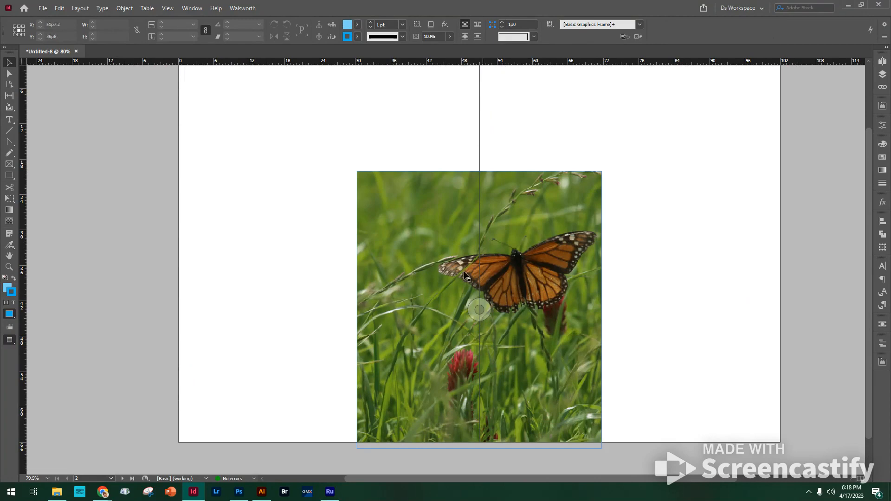
pyautogui.press('w')
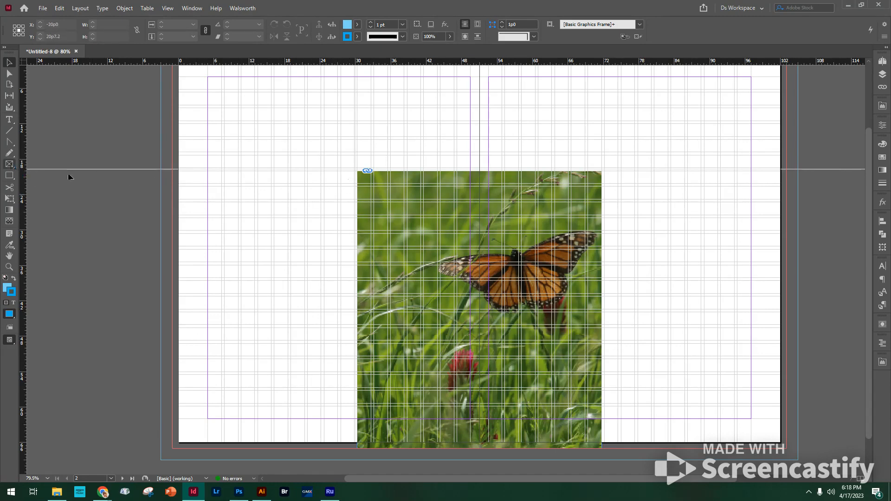
# Step: Draw an empty rectangular image frame about 24p10 wide and 15p5 high between the left page margin and the photo, aligned with its top
pyautogui.click(10, 164)
pyautogui.moveTo(355, 172)
pyautogui.mouseDown()
pyautogui.moveTo(337, 241)
pyautogui.moveTo(309, 289)
pyautogui.moveTo(272, 299)
pyautogui.moveTo(206, 290)
pyautogui.moveTo(207, 262)
pyautogui.mouseUp()
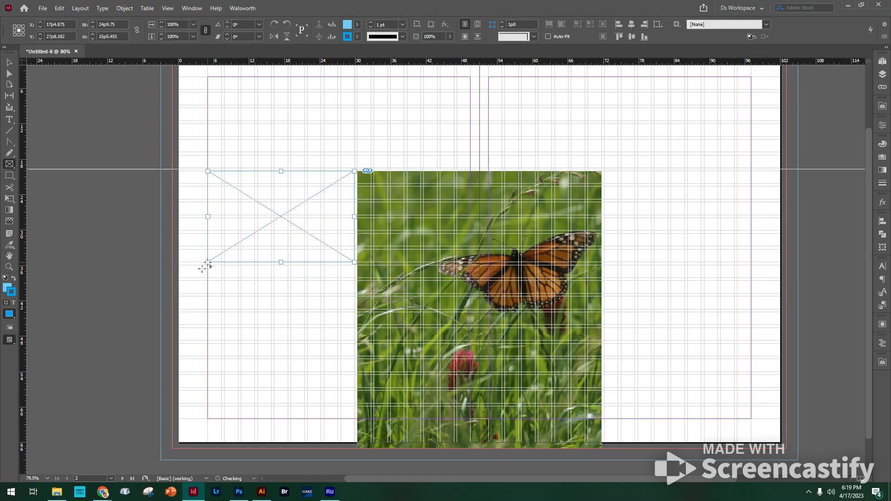
pyautogui.click(9, 64)
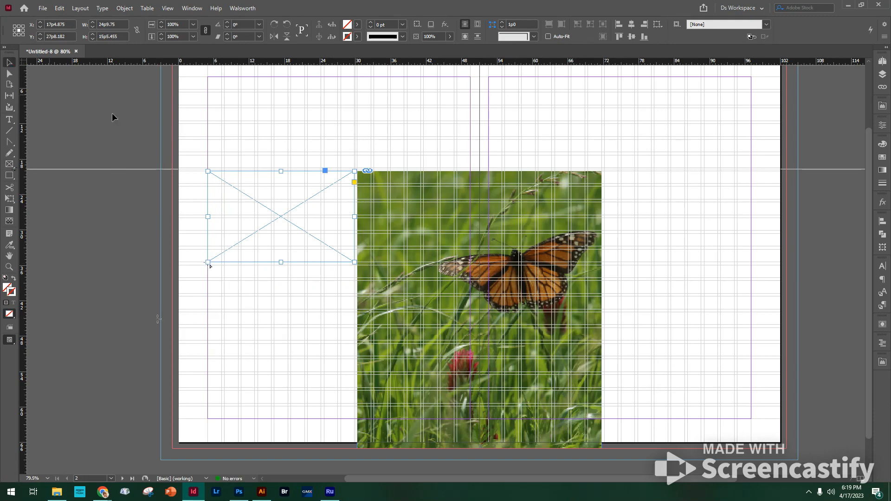
# Step: Apply a [Black] stroke to the empty image frame beside the photo
pyautogui.moveTo(200, 163); pyautogui.dragTo(381, 281)
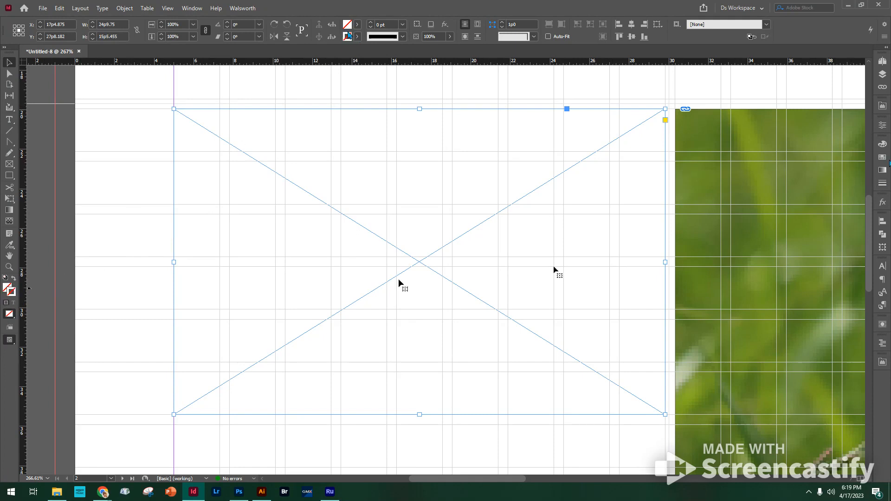
pyautogui.click(882, 156)
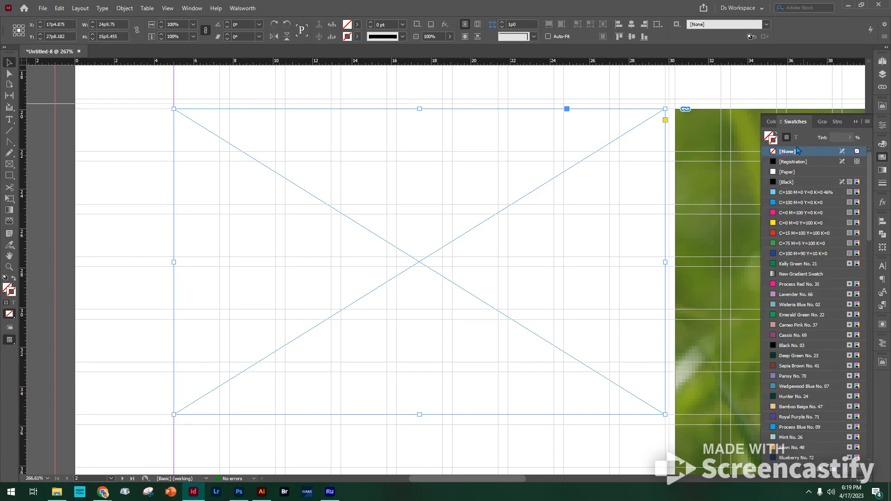
pyautogui.click(773, 141)
pyautogui.click(882, 183)
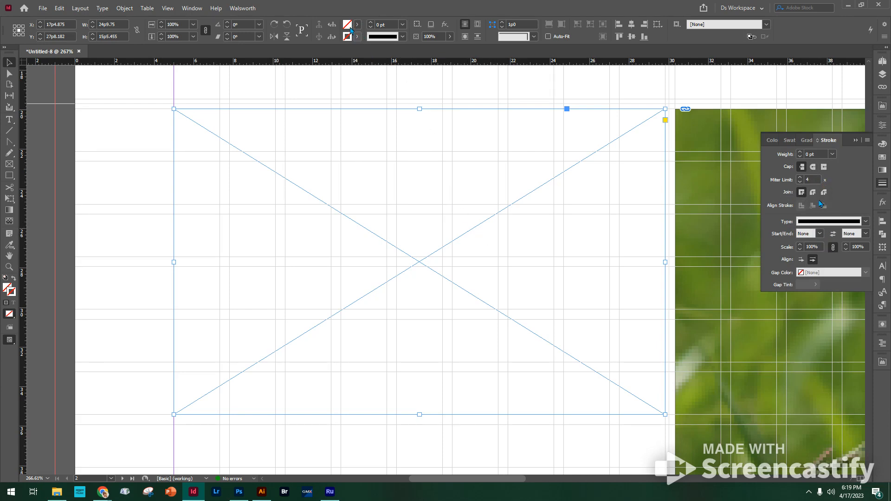
pyautogui.click(357, 37)
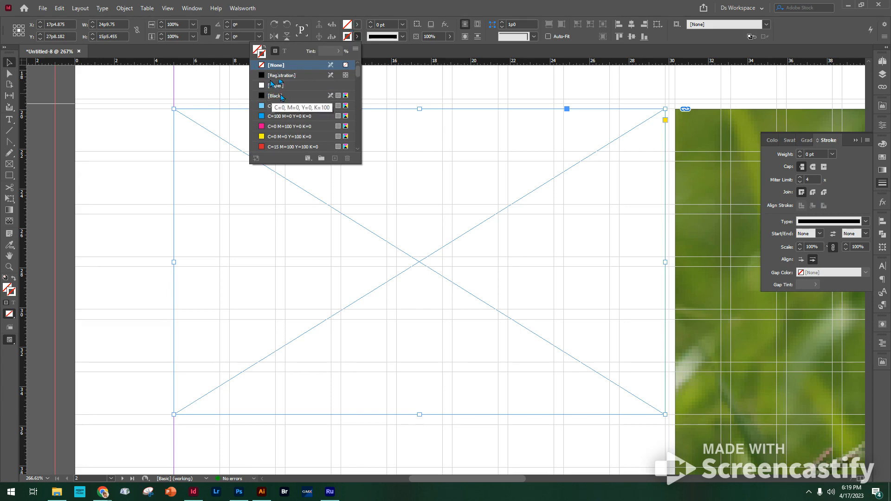
pyautogui.click(304, 96)
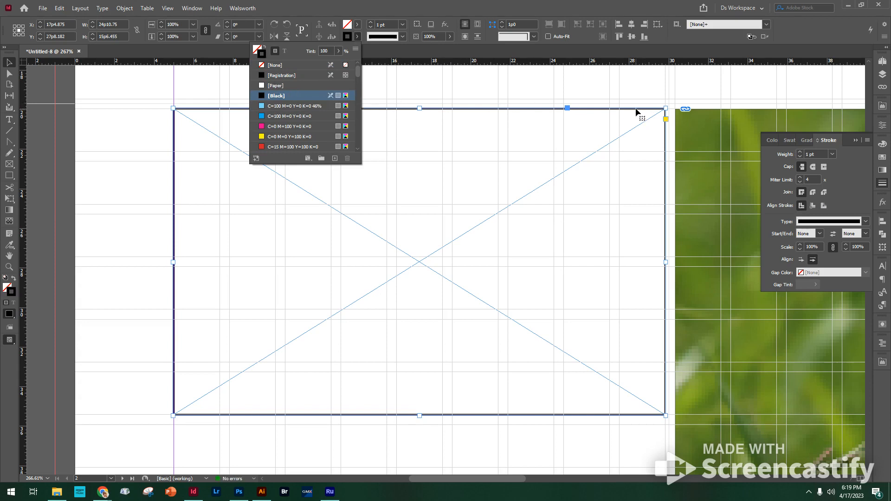
# Step: Set the empty frame's stroke to 0.25 pt aligned to the inside, and preview the spread without guides
pyautogui.click(401, 23)
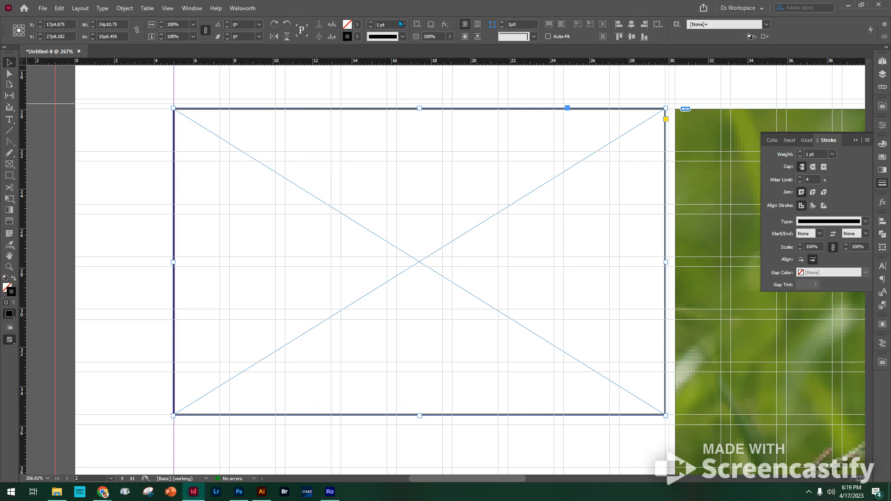
pyautogui.click(401, 24)
pyautogui.click(394, 44)
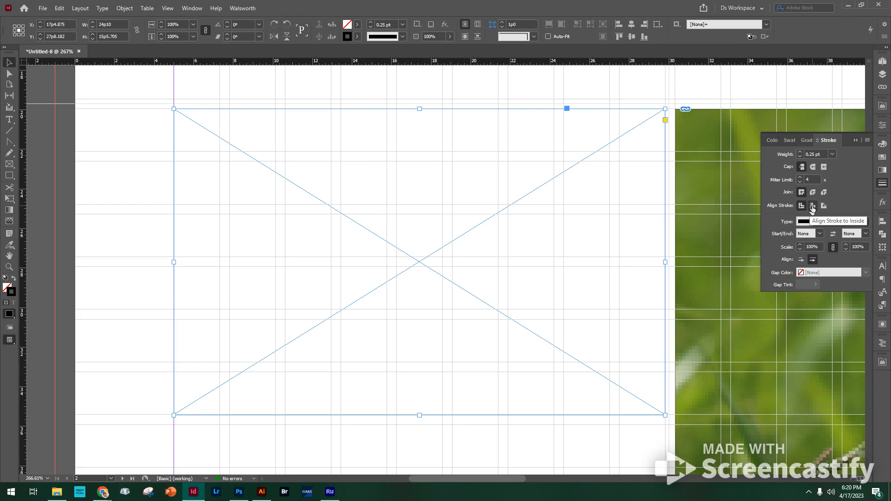
pyautogui.click(812, 206)
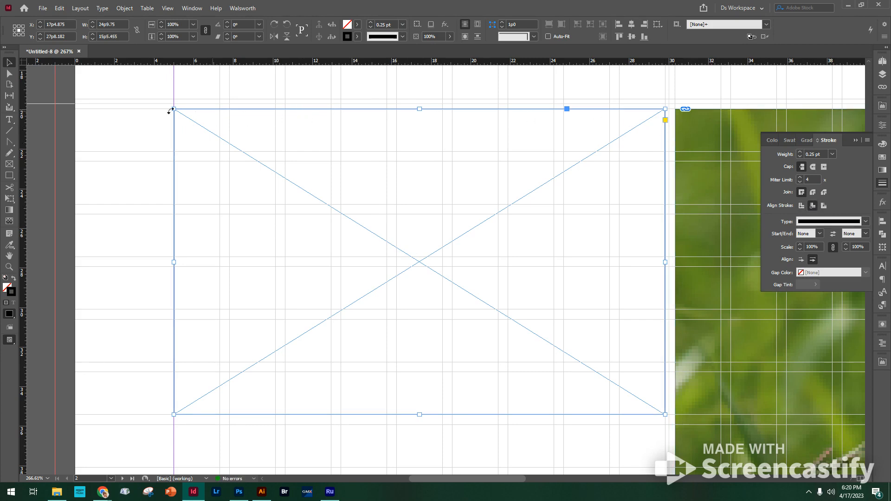
pyautogui.click(125, 114)
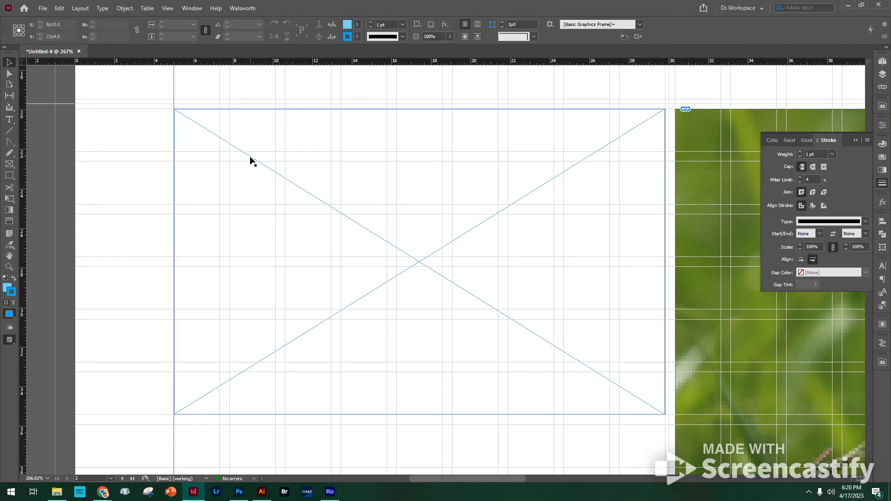
pyautogui.press('w')
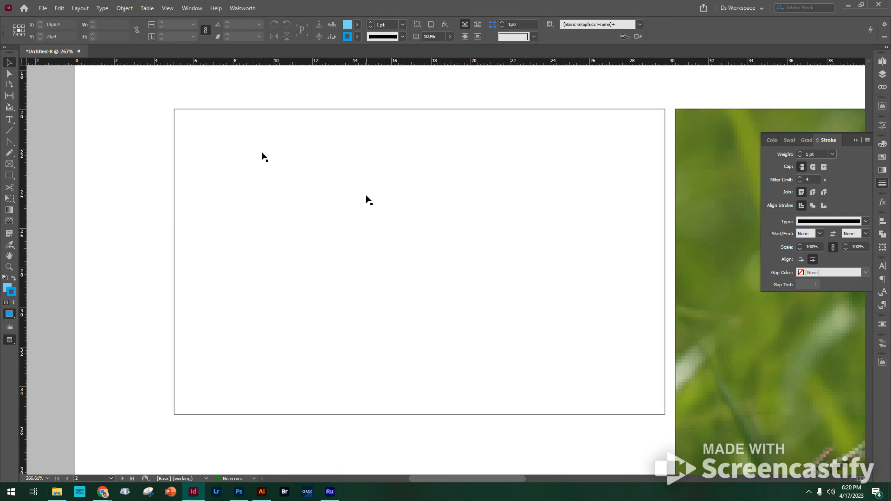
pyautogui.hotkey('ctrl', 'alt', '0')
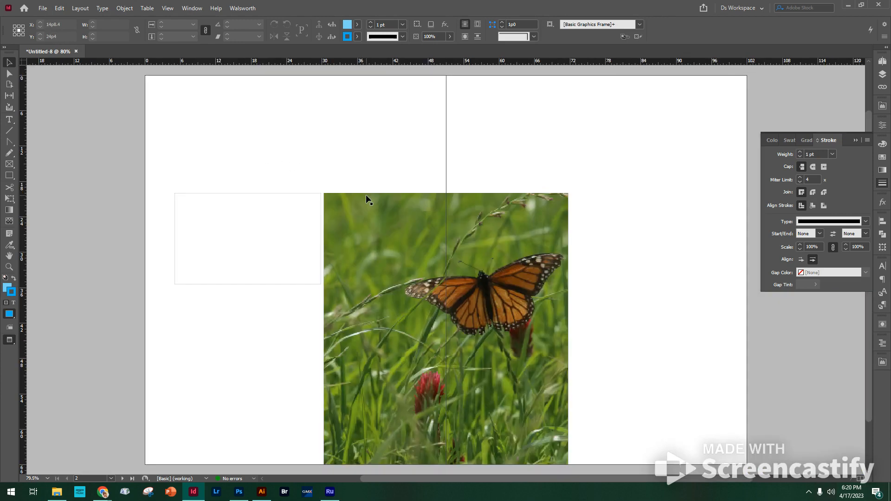
pyautogui.click(367, 196)
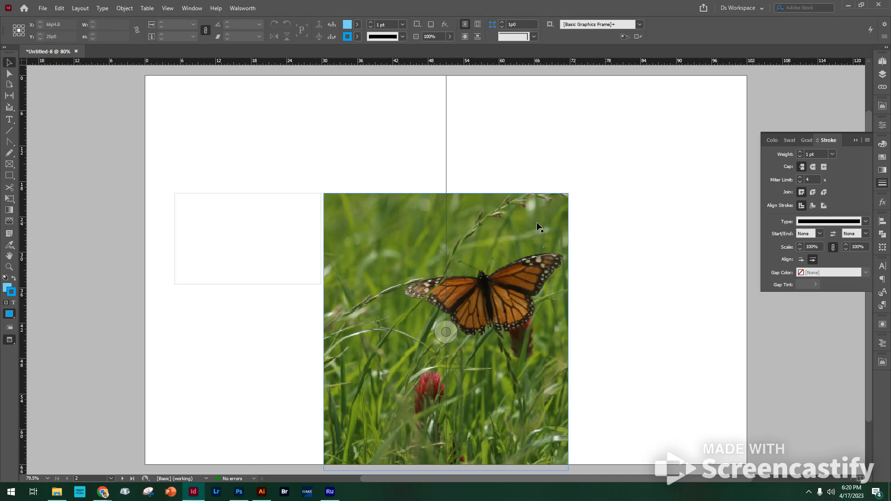
pyautogui.press('w')
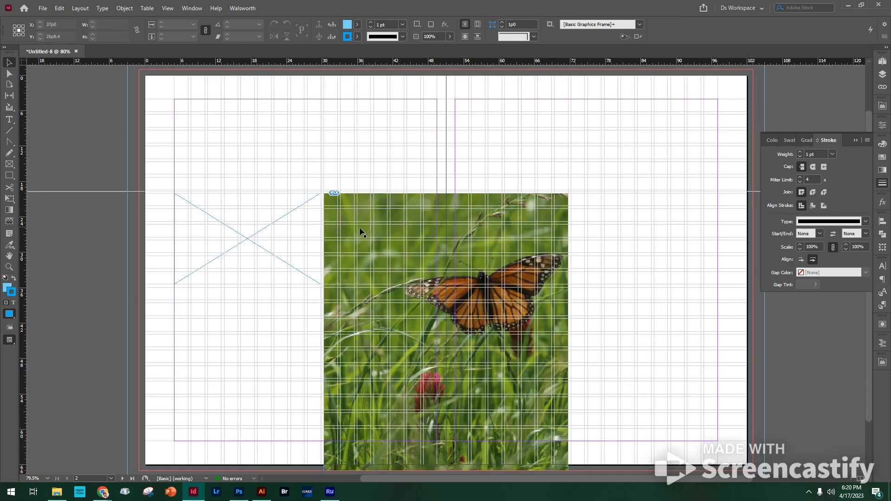
# Step: Duplicate the empty frame directly below itself and shrink the copy to about 16p4.5 wide and 12p9.5 high, keeping it beside the photo
pyautogui.click(311, 237)
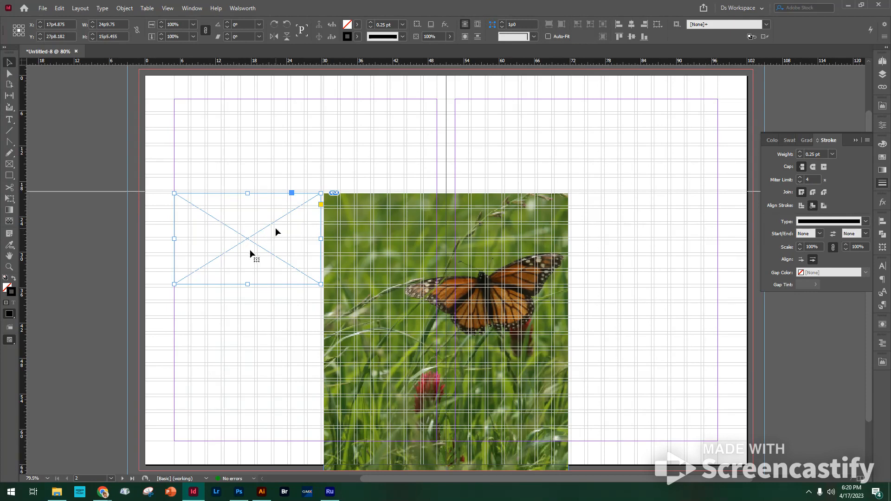
pyautogui.moveTo(276, 231); pyautogui.dragTo(268, 325)
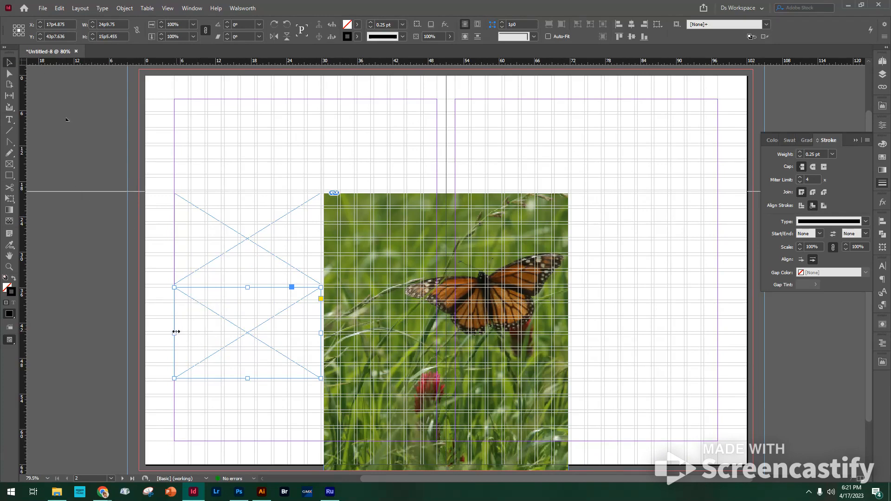
pyautogui.moveTo(176, 332); pyautogui.dragTo(225, 341)
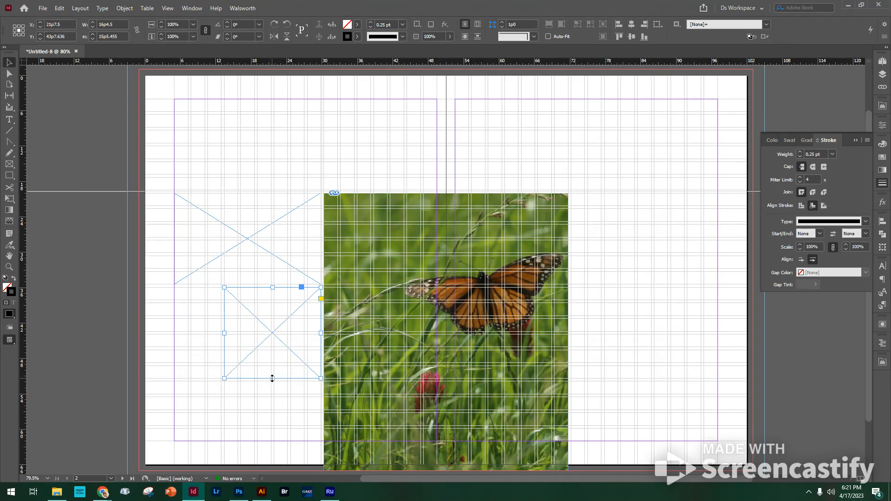
pyautogui.moveTo(272, 379); pyautogui.dragTo(271, 363)
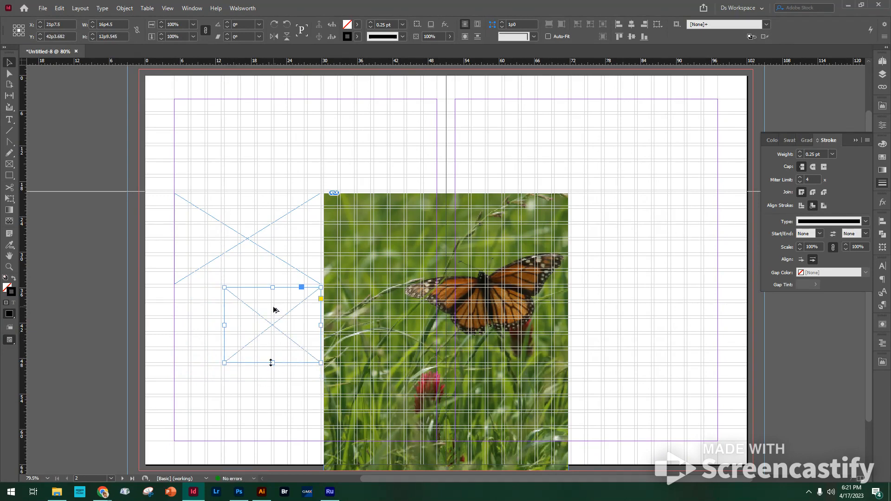
# Step: Duplicate the smaller frame directly below itself, ending at the bottom margin, and preview the three-frame column beside the photo
pyautogui.moveTo(274, 310); pyautogui.dragTo(267, 395)
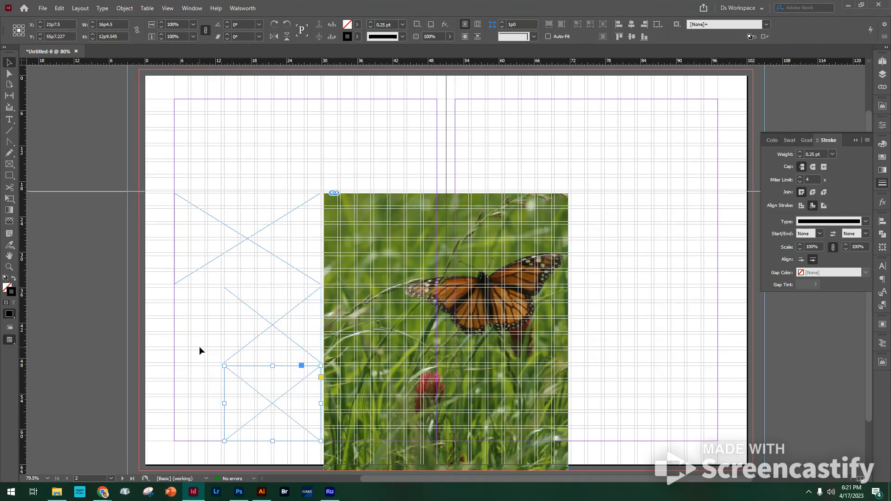
pyautogui.click(184, 350)
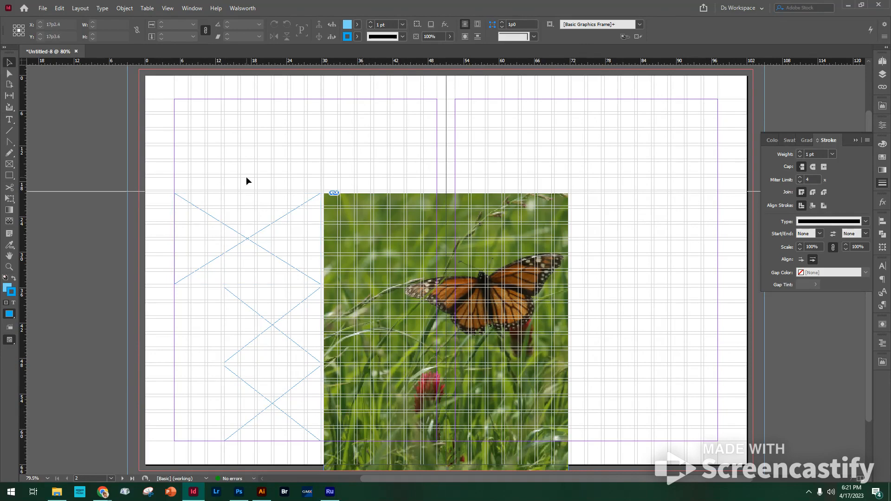
pyautogui.press('w')
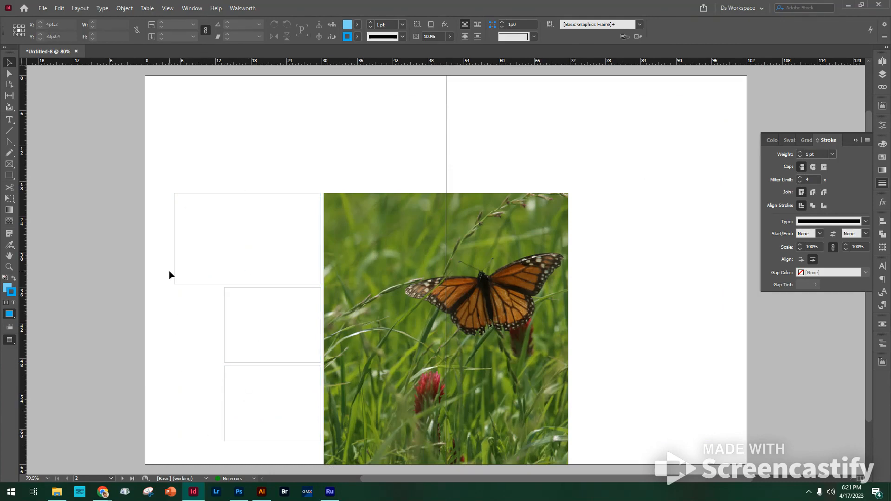
pyautogui.press('w')
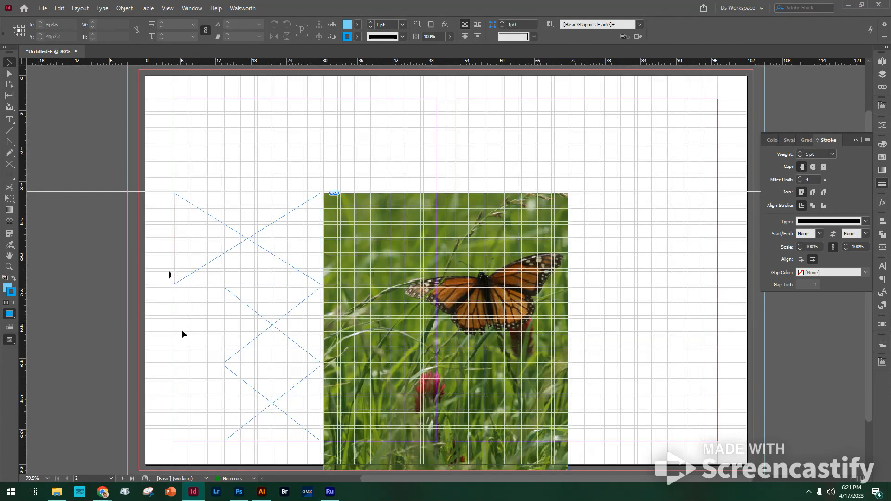
pyautogui.moveTo(151, 274); pyautogui.dragTo(255, 448)
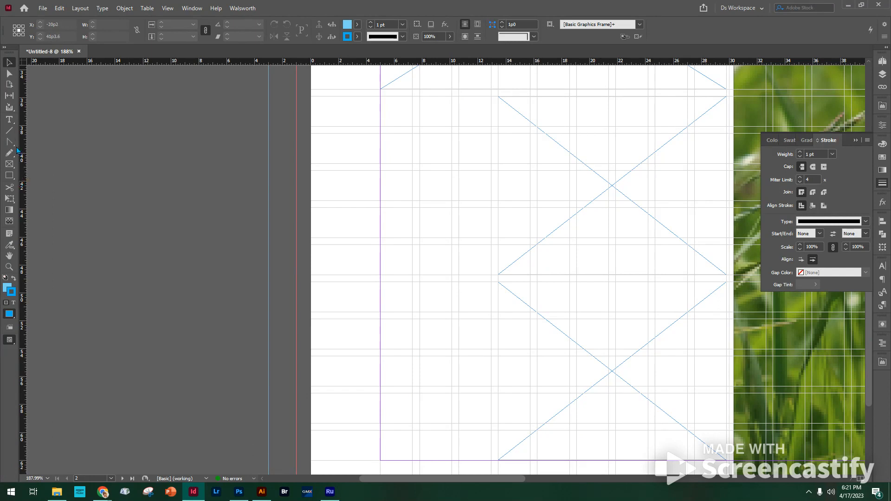
# Step: Draw a text frame about 7p11 wide and 26p1 high beside the two smaller image frames and fill it with placeholder text
pyautogui.click(9, 120)
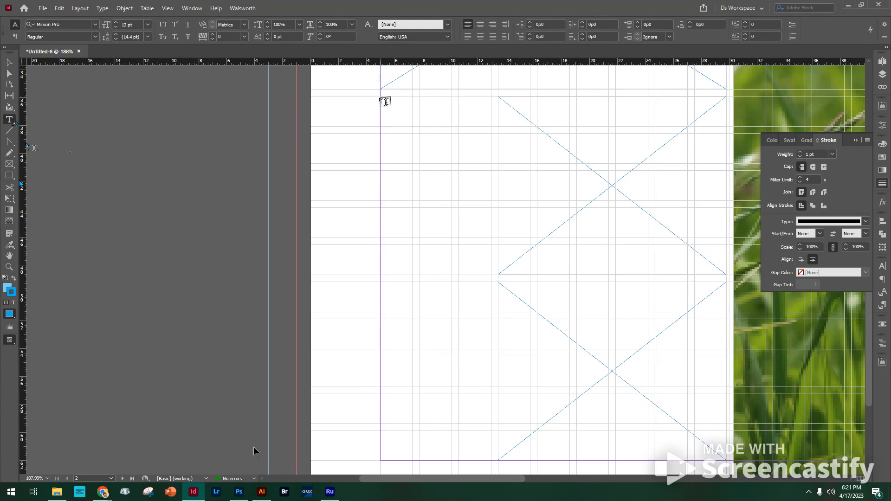
pyautogui.moveTo(381, 96); pyautogui.dragTo(491, 462)
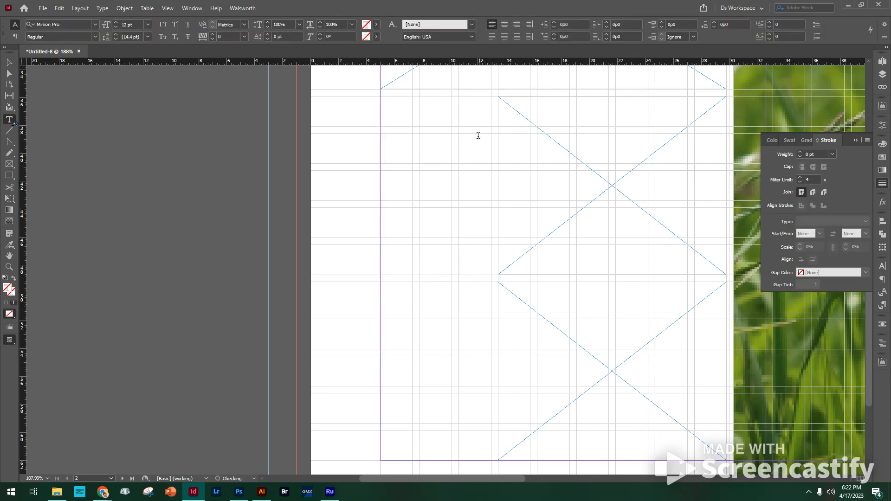
pyautogui.rightClick(384, 108)
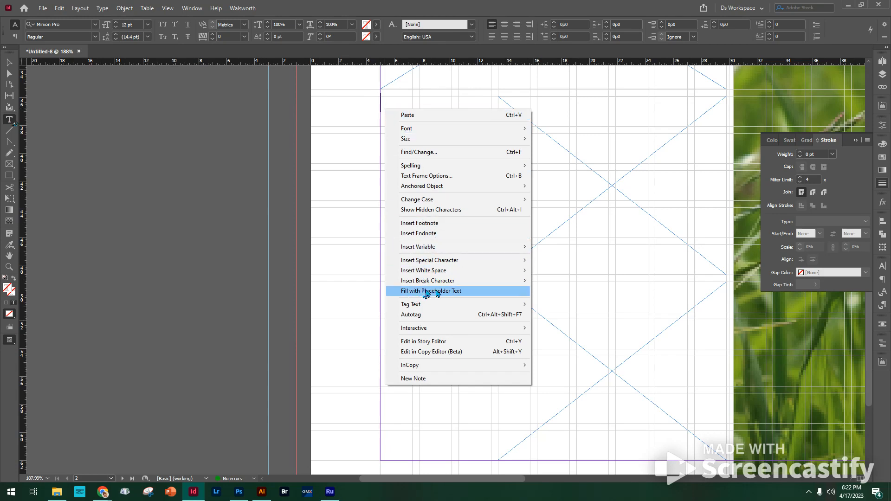
pyautogui.click(450, 293)
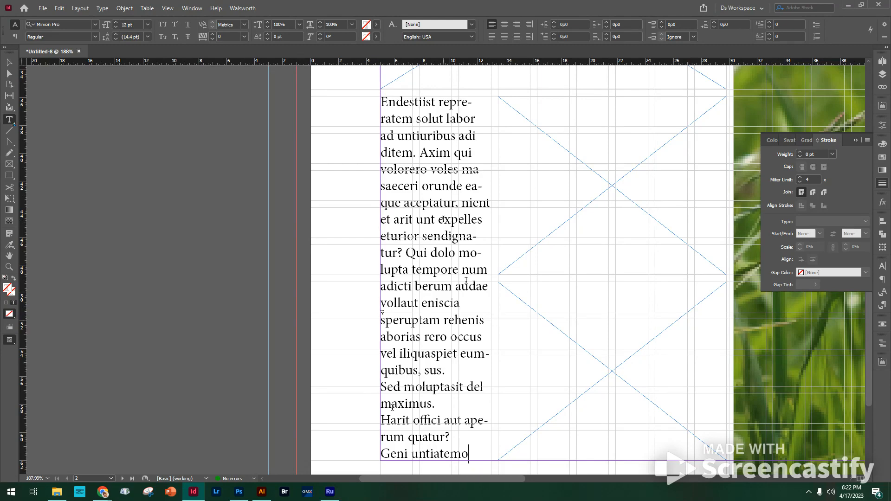
pyautogui.hotkey('ctrl', 'a')
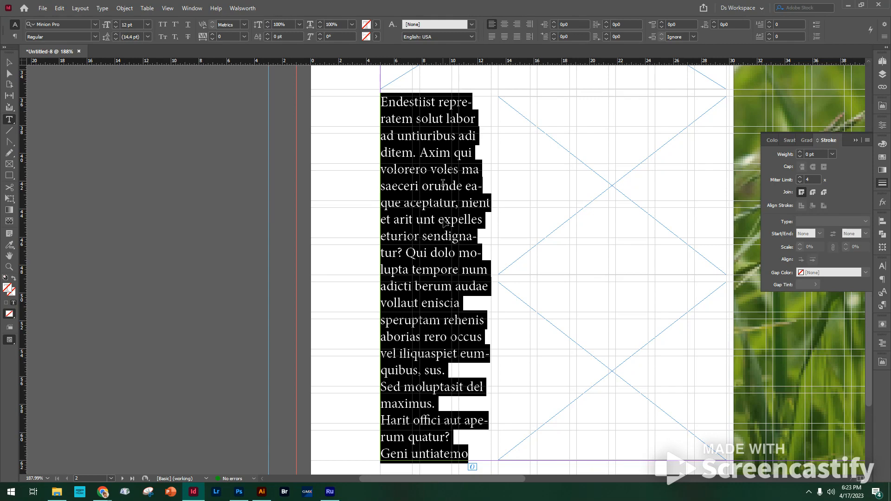
pyautogui.press('Escape')
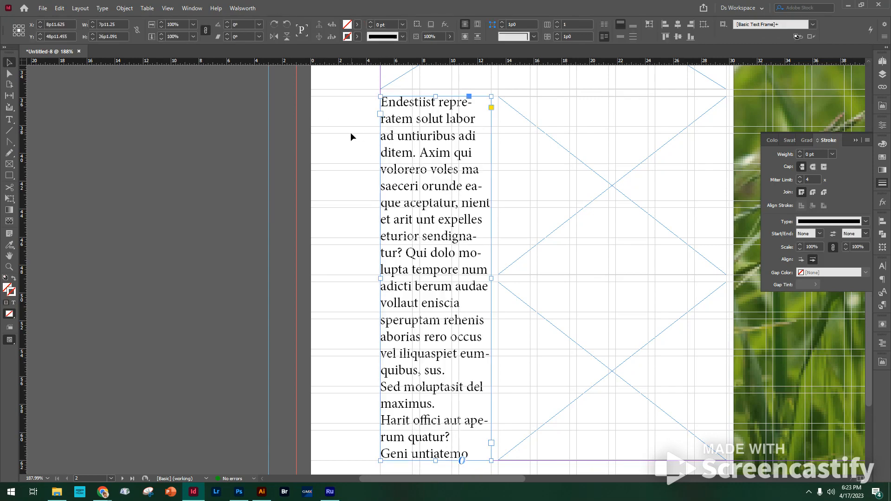
pyautogui.hotkey('ctrl', 'a')
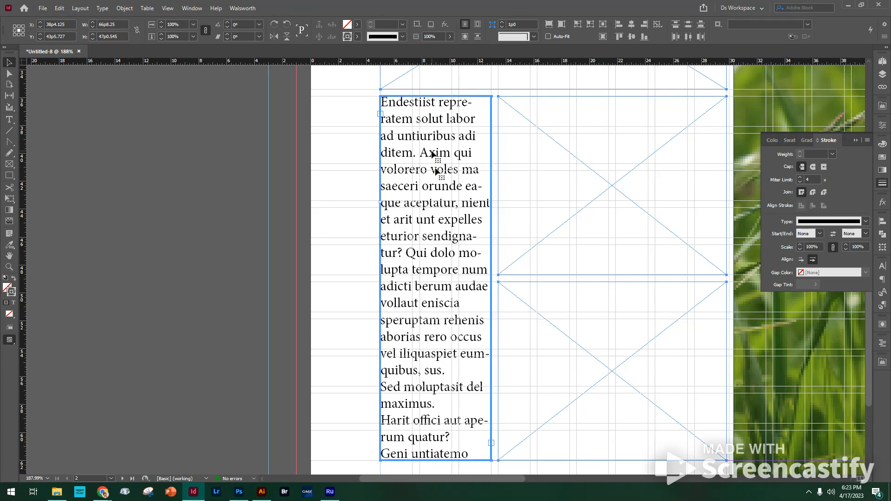
pyautogui.doubleClick(432, 154)
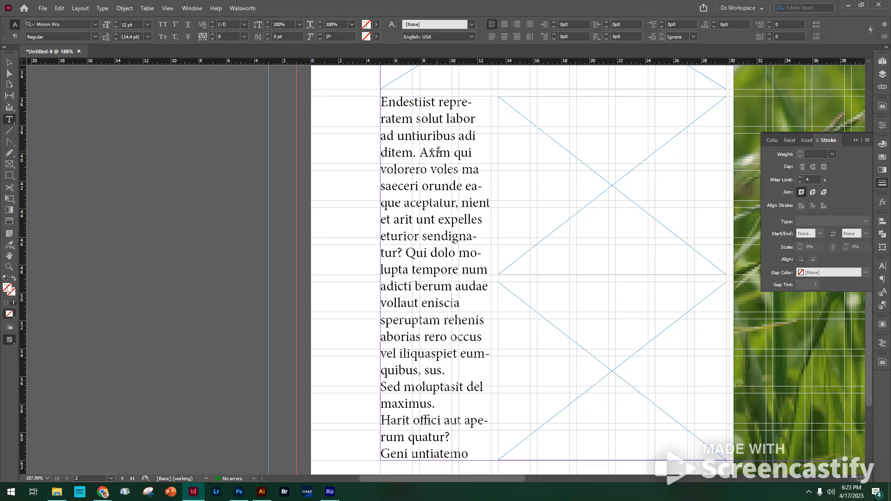
# Step: Set the font of all the placeholder text to Candara Light
pyautogui.hotkey('ctrl', 'a')
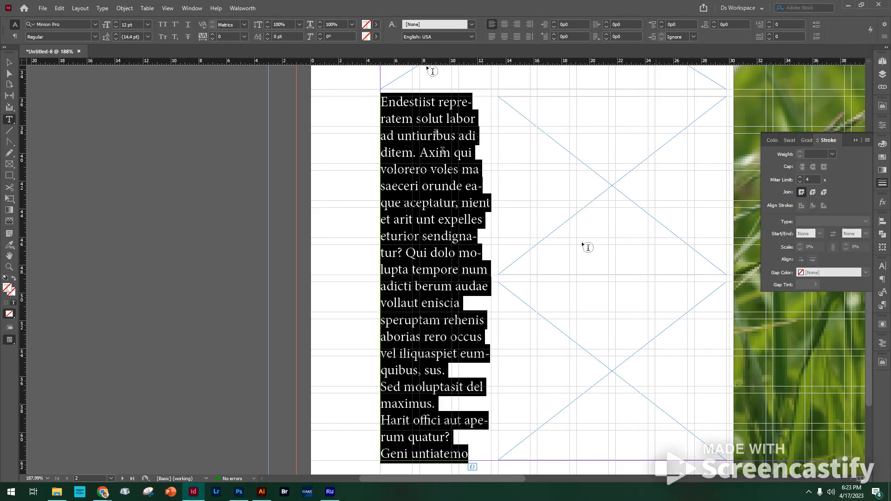
pyautogui.click(96, 24)
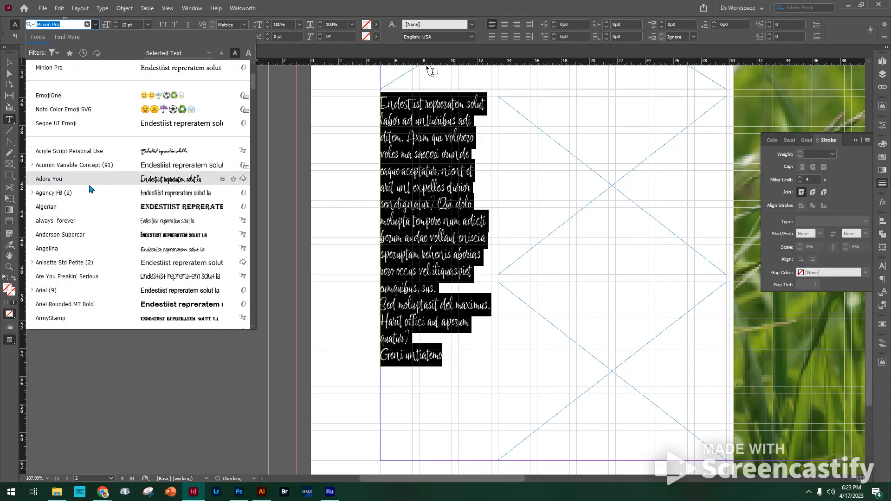
pyautogui.scroll(-4, 86, 185)
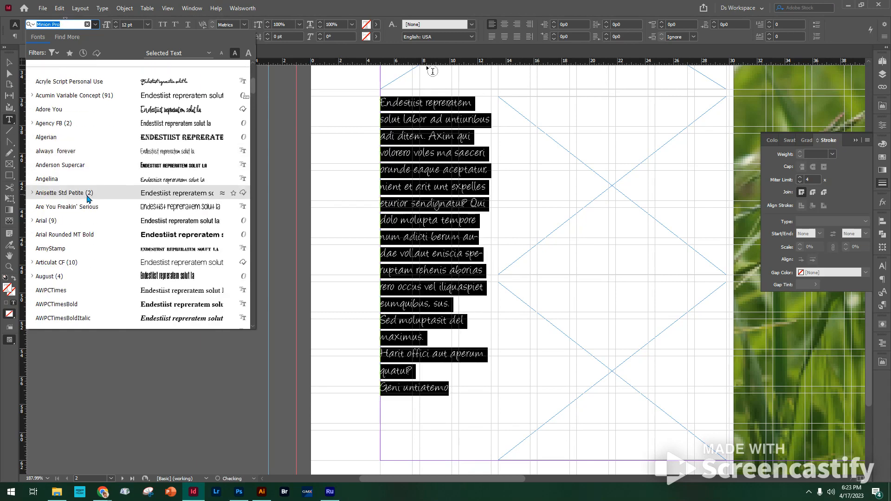
pyautogui.scroll(-4, 87, 198)
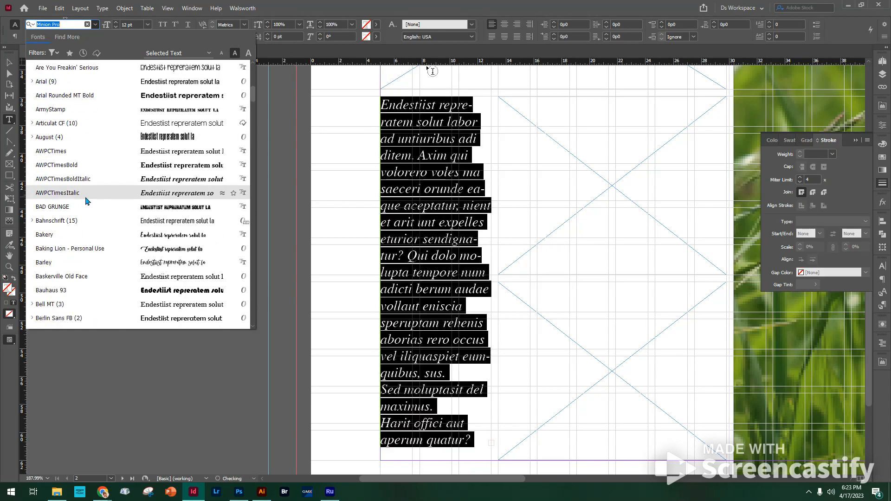
pyautogui.scroll(-3, 86, 200)
pyautogui.scroll(-4, 84, 203)
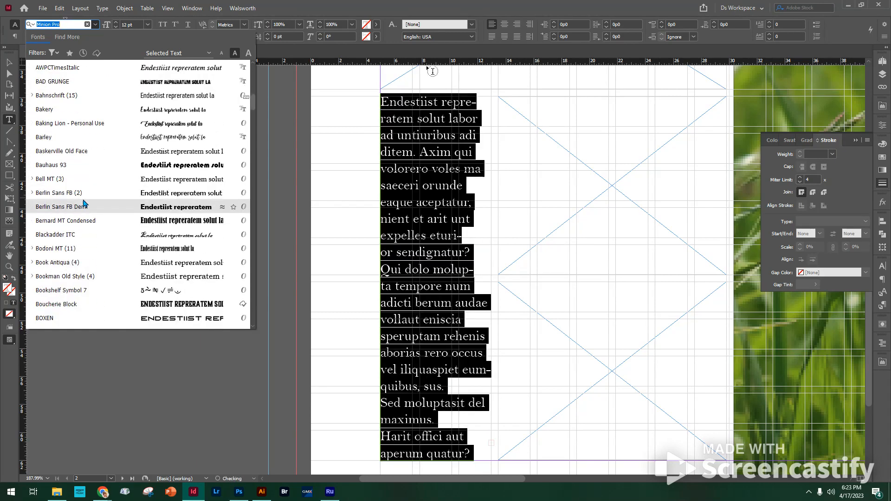
pyautogui.scroll(-2, 84, 204)
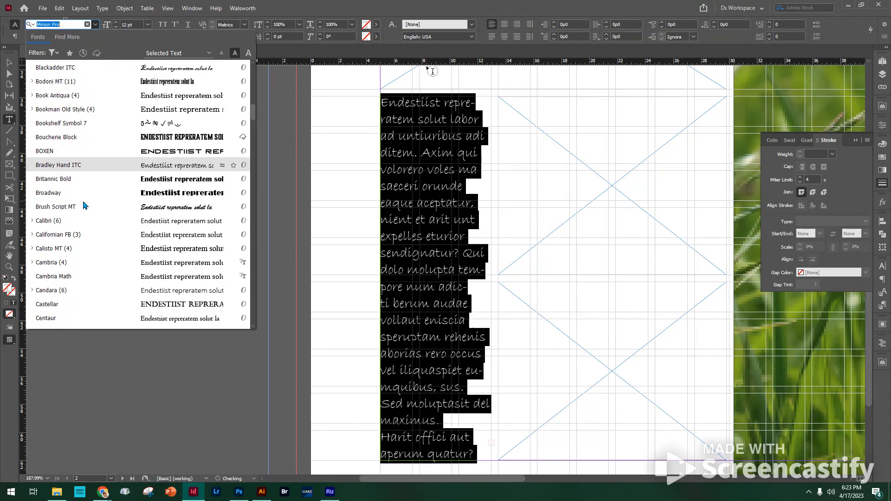
pyautogui.scroll(-2, 85, 209)
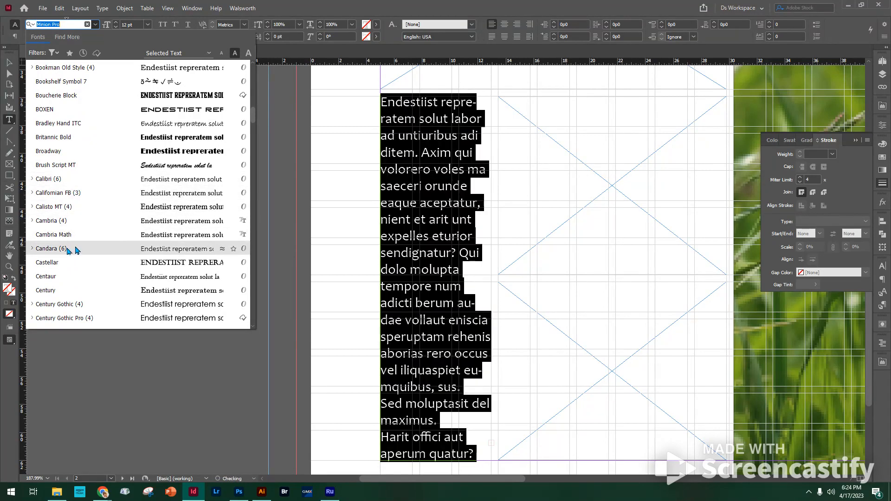
pyautogui.click(32, 251)
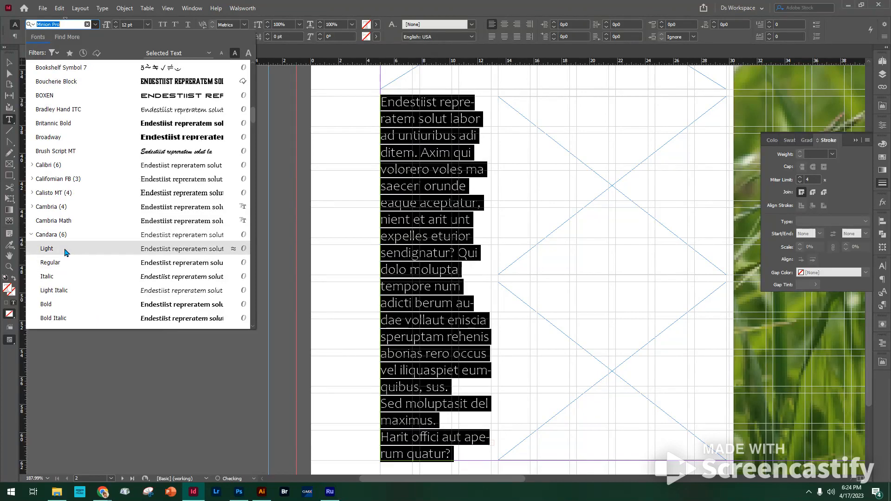
pyautogui.click(65, 251)
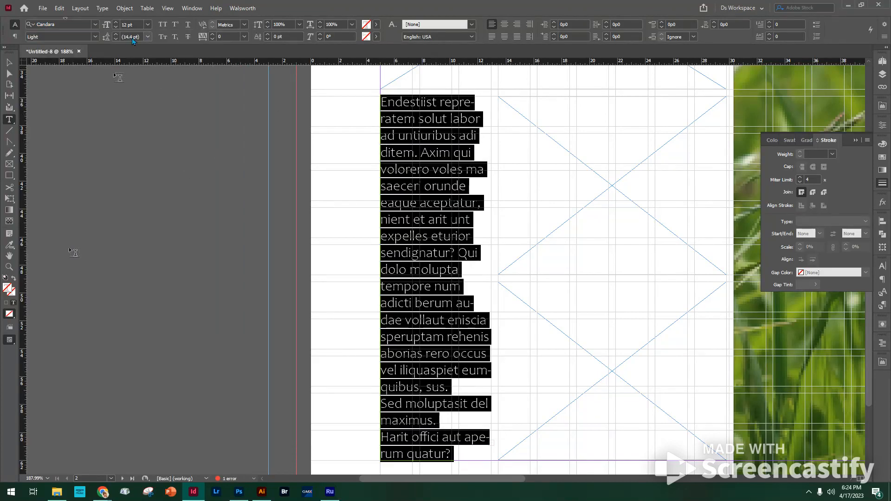
# Step: Set the placeholder text's size to 7 pt and its leading to 8 pt
pyautogui.click(147, 24)
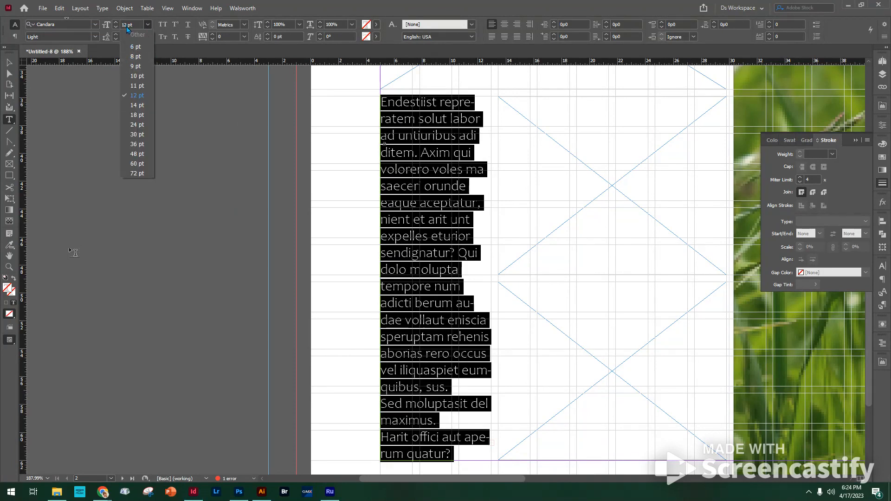
pyautogui.click(125, 26)
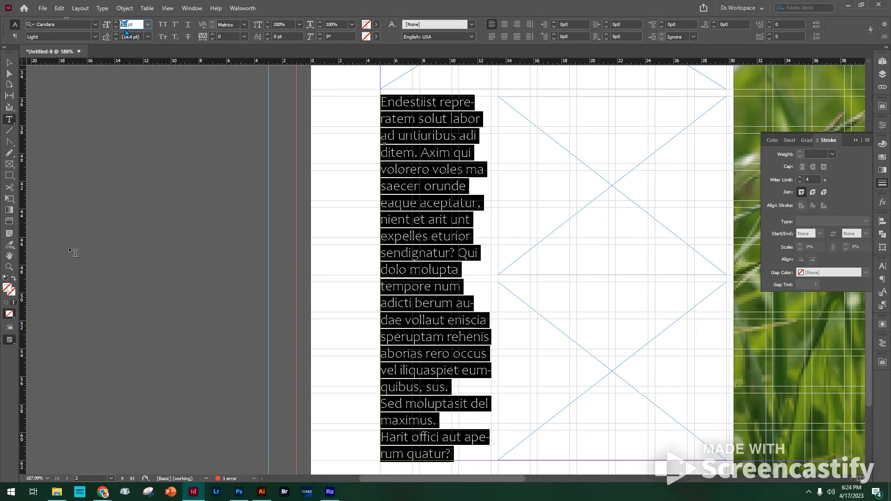
pyautogui.doubleClick(125, 25)
pyautogui.write('7')
pyautogui.click(148, 37)
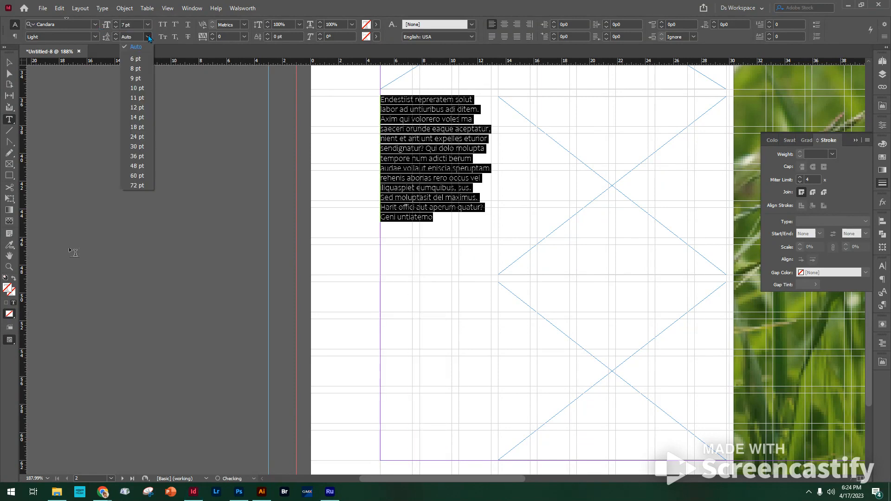
pyautogui.click(137, 69)
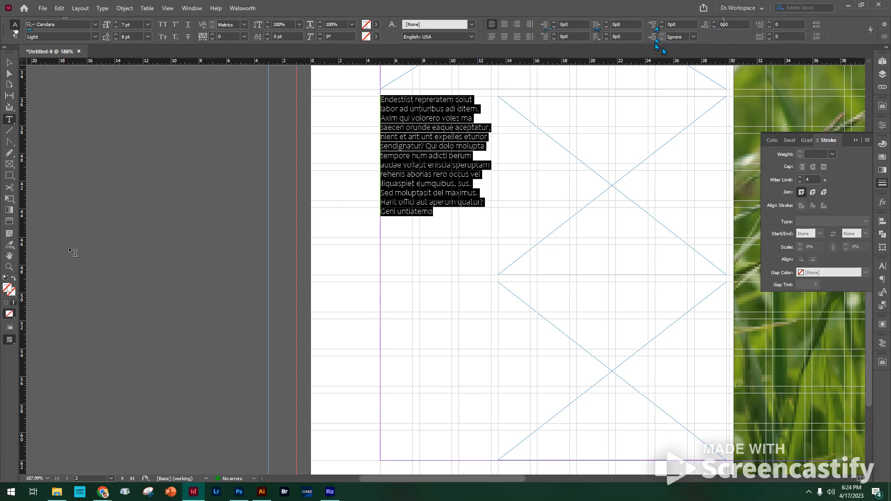
# Step: Set the space after each placeholder paragraph to 0p4 and align the text towards the spine
pyautogui.click(727, 24)
pyautogui.write('4')
pyautogui.press('Tab')
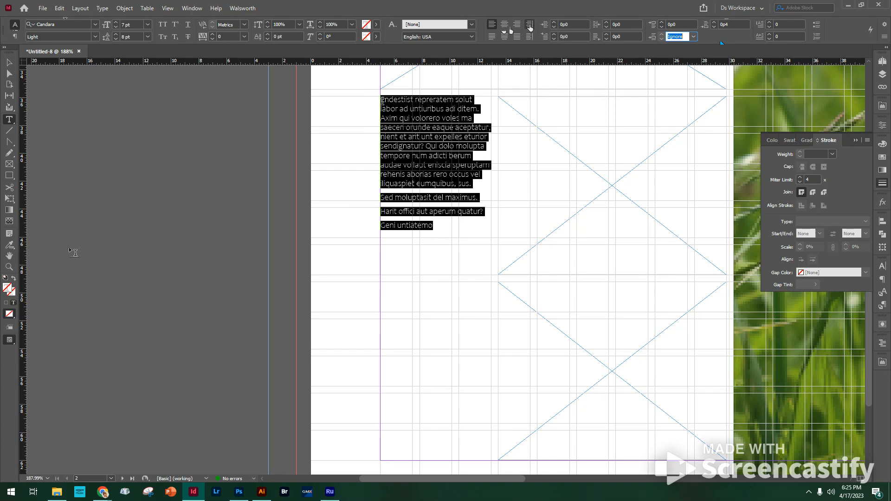
pyautogui.click(529, 27)
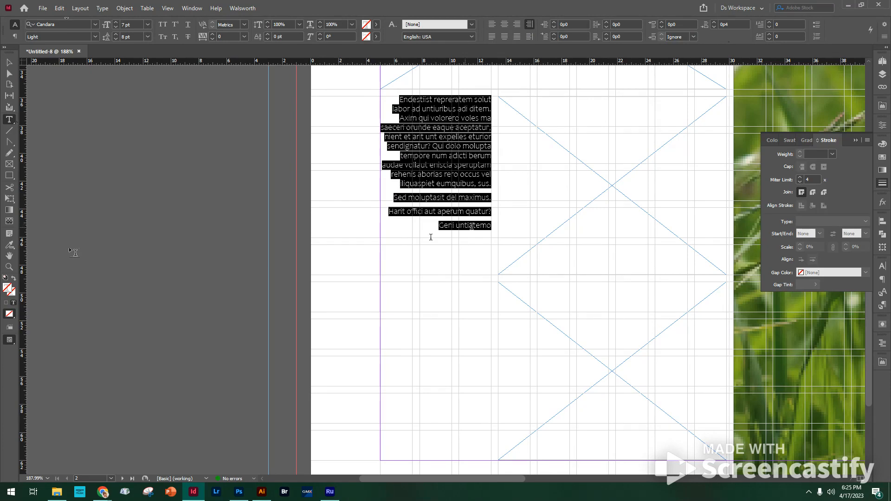
# Step: Delete the three short paragraphs at the end of the placeholder text, leaving only the first paragraph
pyautogui.click(468, 183)
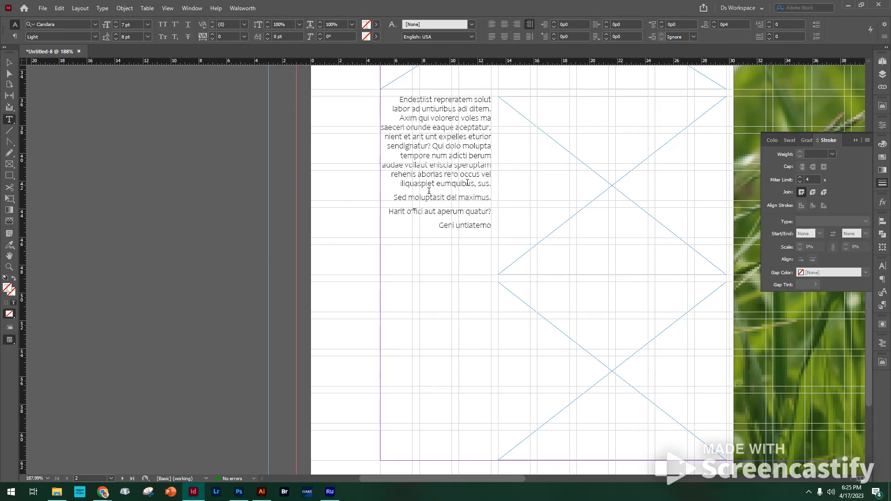
pyautogui.moveTo(394, 195); pyautogui.dragTo(509, 249)
pyautogui.press('BackSpace')
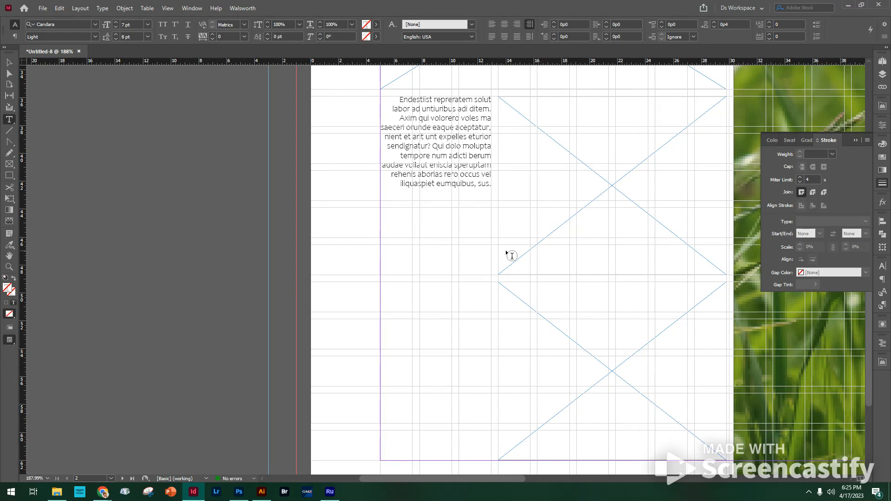
pyautogui.press('BackSpace')
# Step: Select the whole caption paragraph and float Paragraph Styles and Character Styles separately over the photo, one above the other
pyautogui.hotkey('ctrl', 'a')
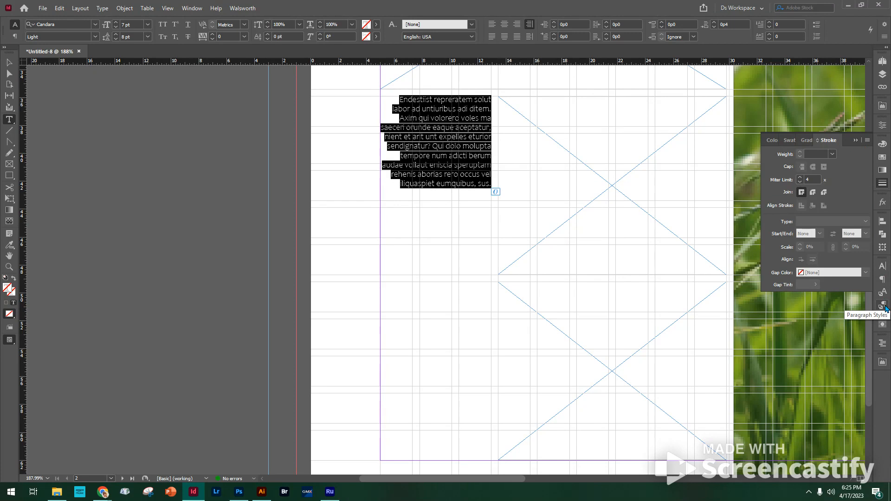
pyautogui.click(884, 306)
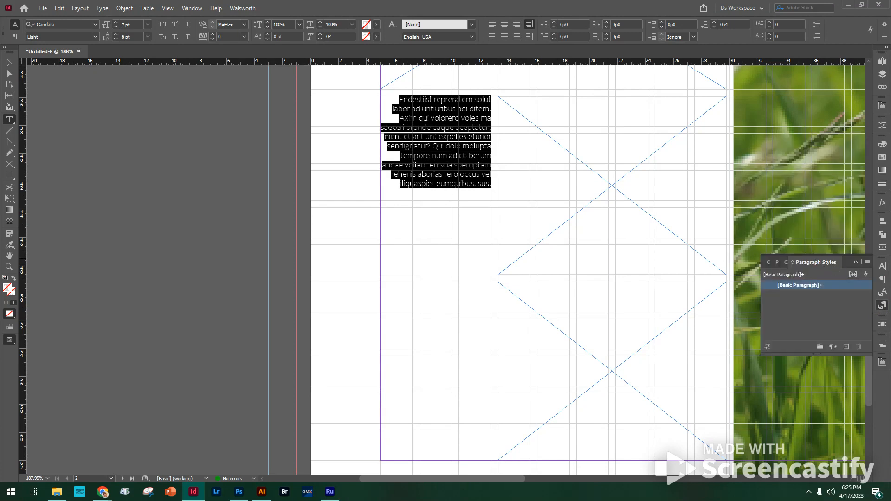
pyautogui.moveTo(817, 263); pyautogui.dragTo(769, 101)
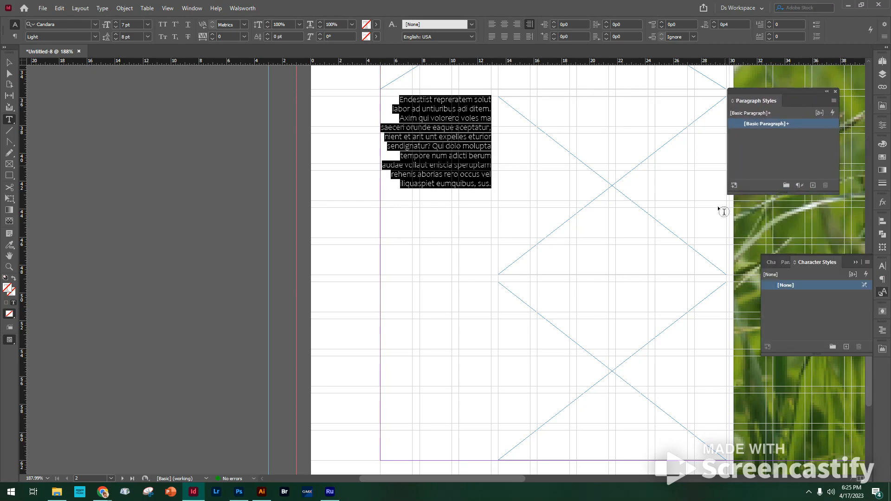
pyautogui.moveTo(821, 263); pyautogui.dragTo(760, 213)
pyautogui.click(852, 263)
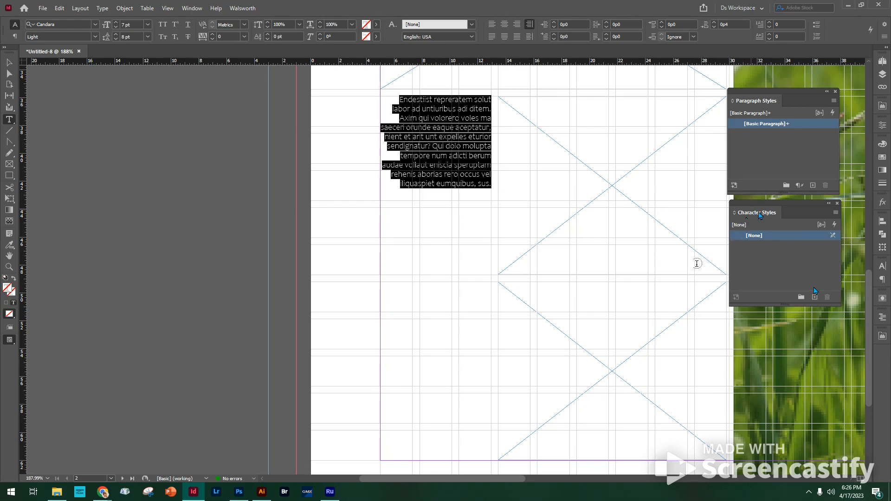
# Step: Create a paragraph style named "Caption Text" from the selected caption formatting, and deselect the text frame
pyautogui.click(812, 186)
pyautogui.doubleClick(769, 135)
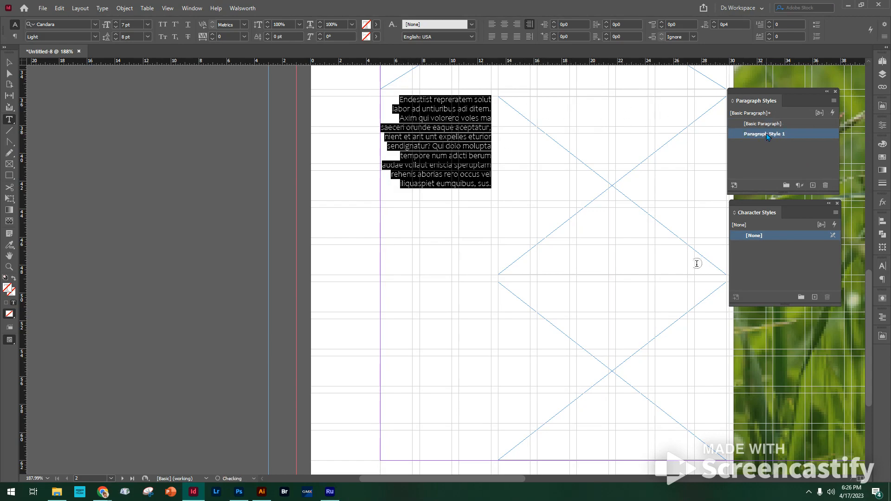
pyautogui.write('Caption ')
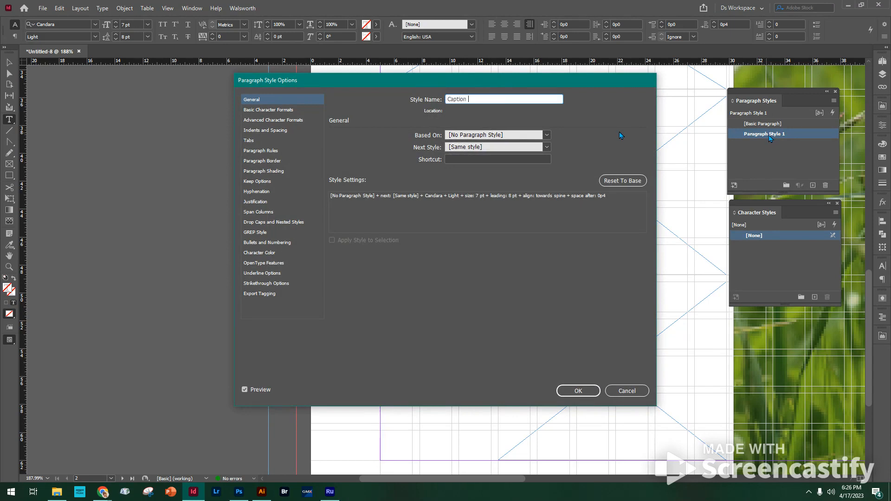
pyautogui.write('Text')
pyautogui.click(596, 393)
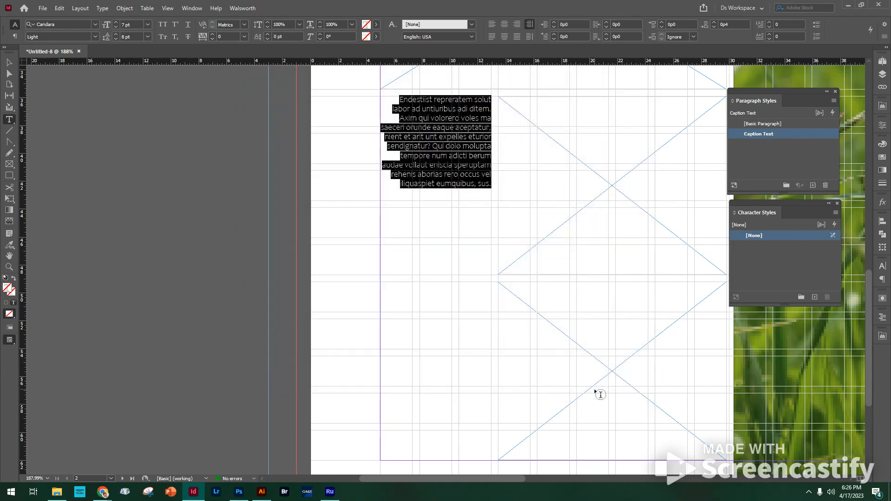
pyautogui.click(435, 105)
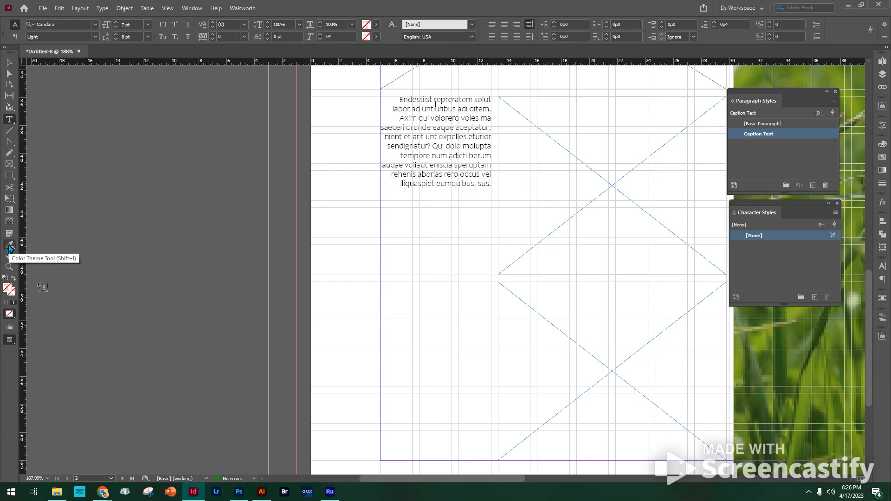
pyautogui.click(10, 62)
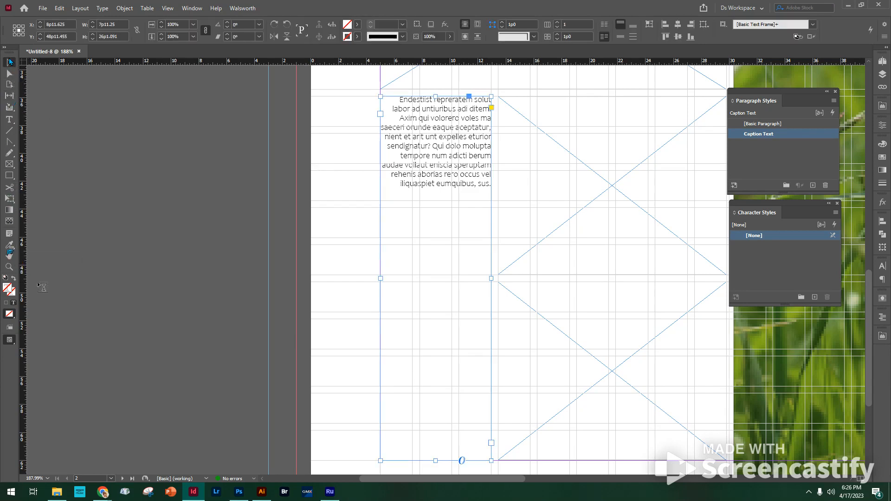
pyautogui.click(354, 123)
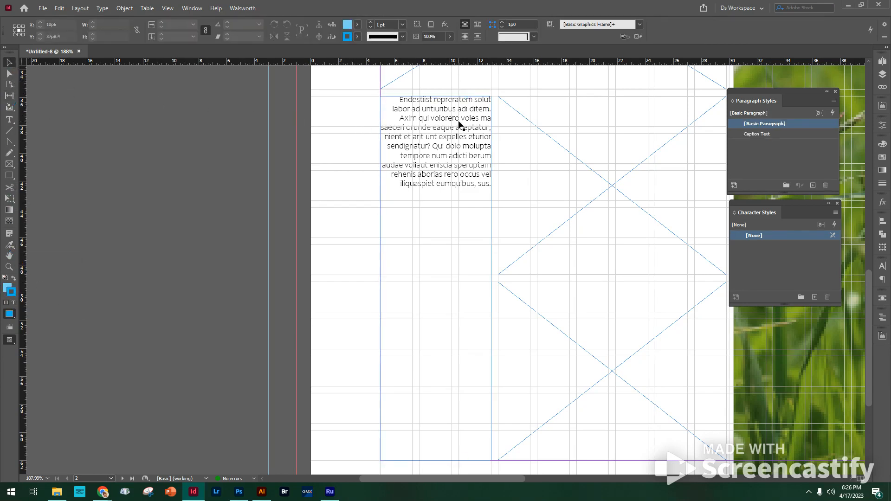
# Step: Delete every color swatch below [Black], from the light blue C=100 M=0 Y=0 K=0 46% through the end of the list
pyautogui.click(9, 246)
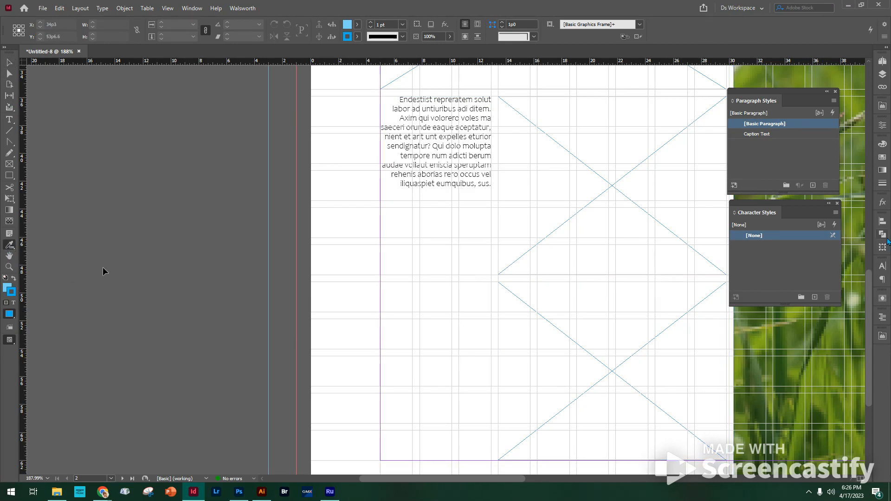
pyautogui.click(883, 159)
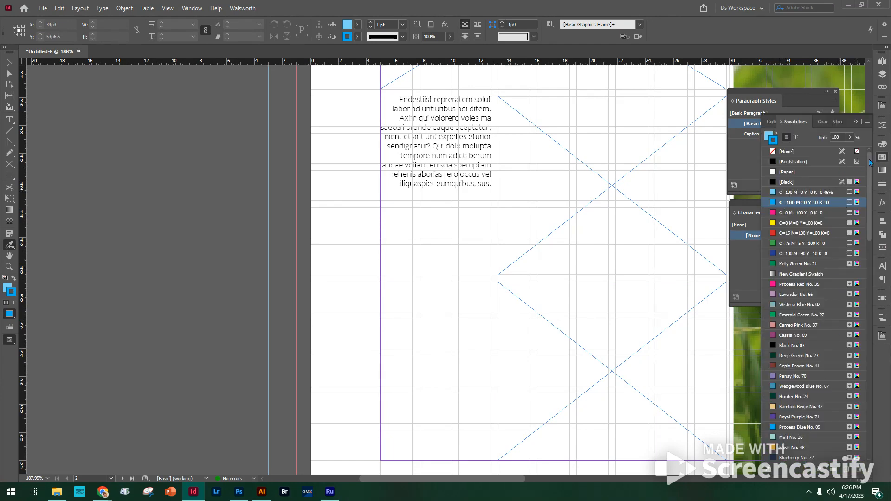
pyautogui.moveTo(869, 160); pyautogui.dragTo(864, 363)
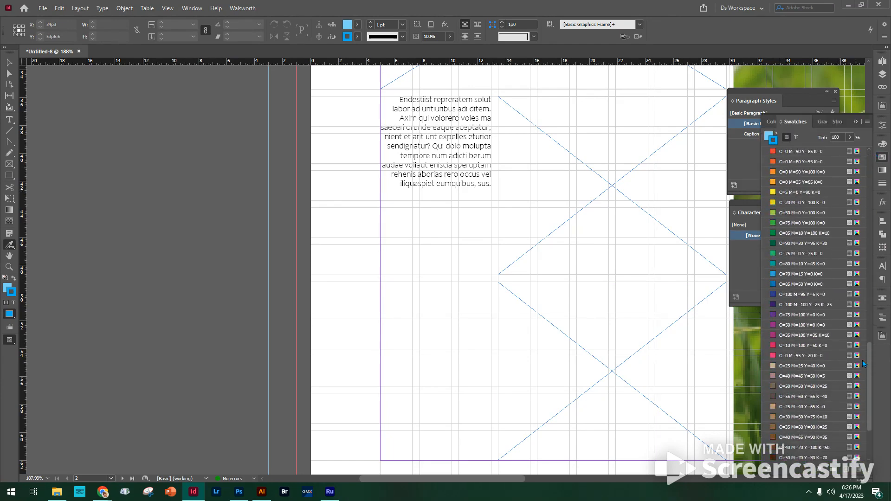
pyautogui.moveTo(869, 425); pyautogui.dragTo(876, 138)
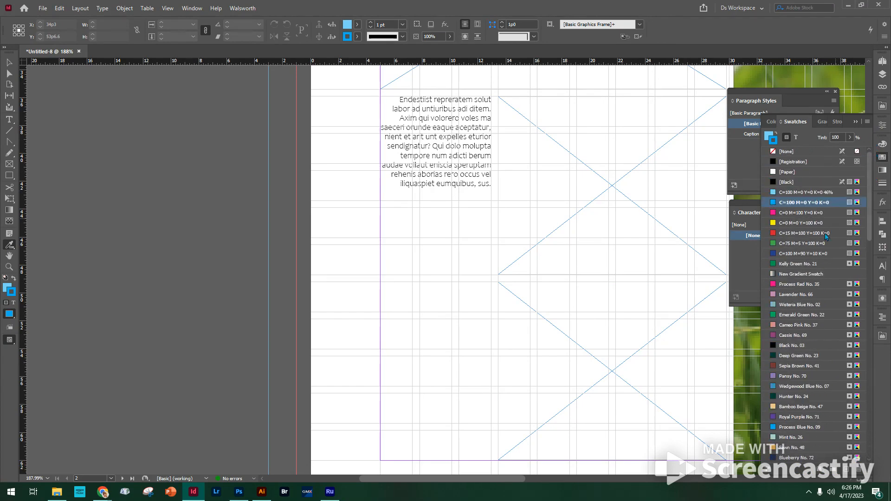
pyautogui.click(10, 62)
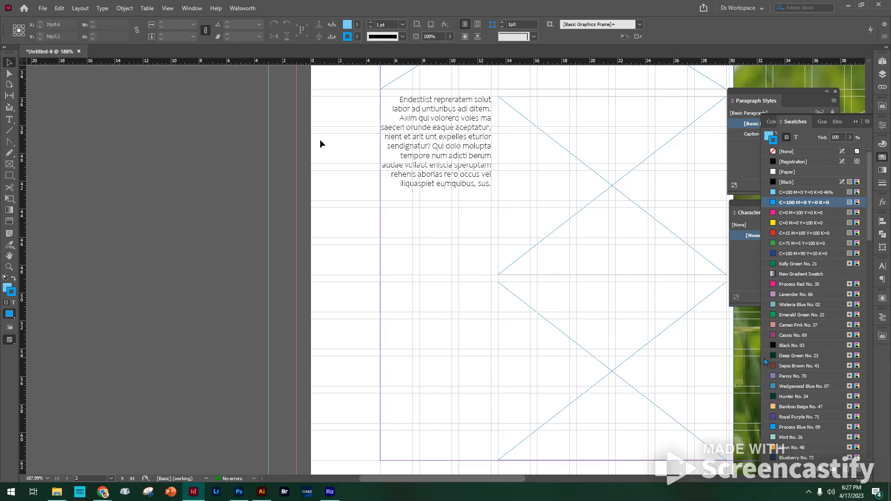
pyautogui.click(791, 193)
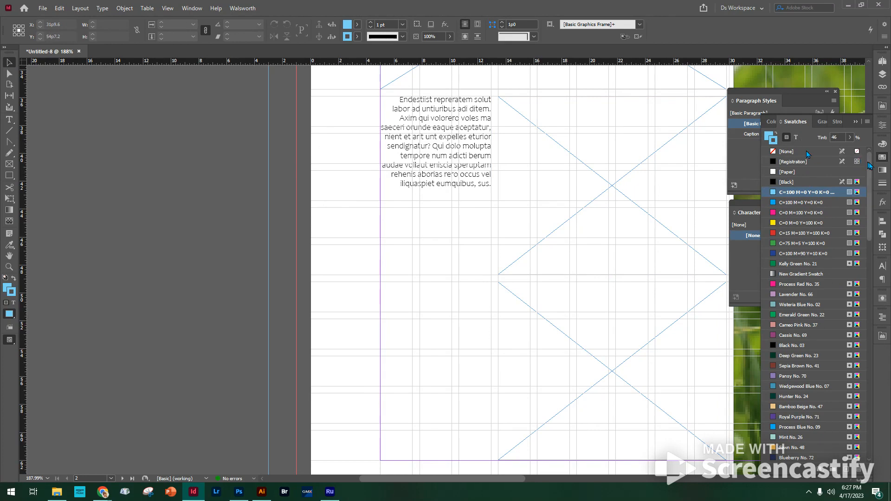
pyautogui.moveTo(870, 165); pyautogui.dragTo(874, 394)
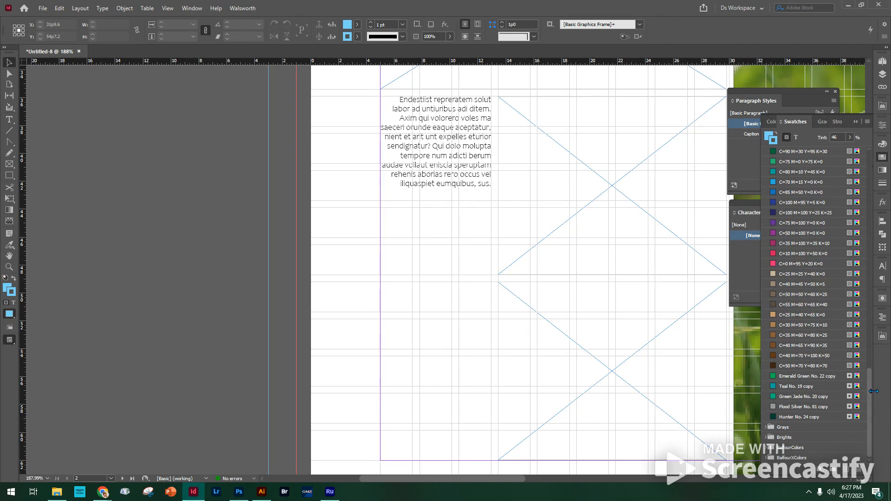
pyautogui.keyDown('shift'); pyautogui.click(788, 459); pyautogui.keyUp('shift')
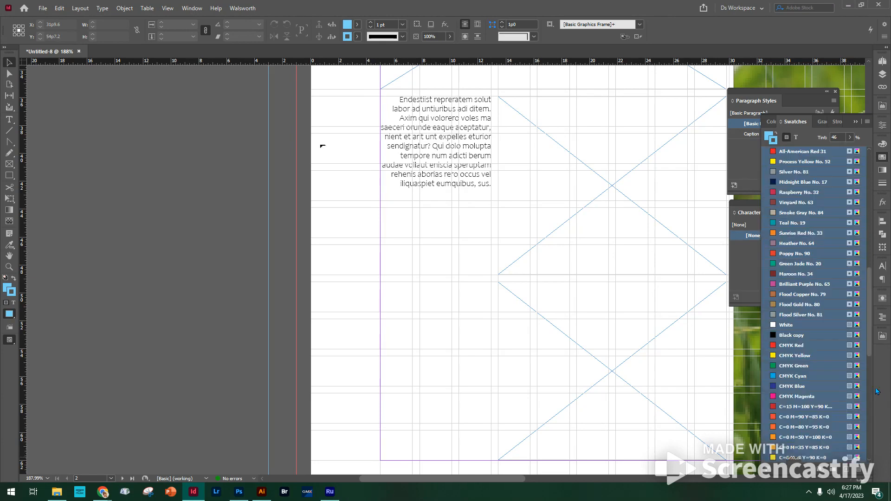
pyautogui.click(858, 471)
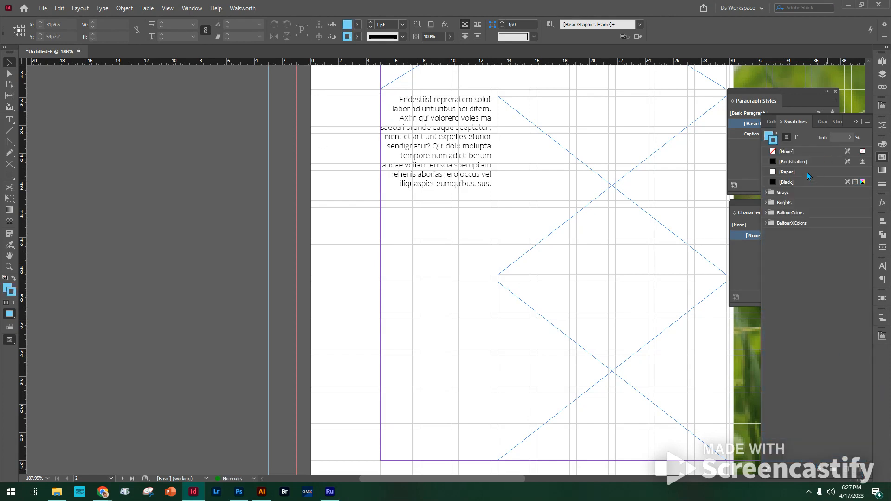
# Step: Delete the four swatch groups Grays, Brights, BalfourColors and BalfourXColors
pyautogui.click(794, 193)
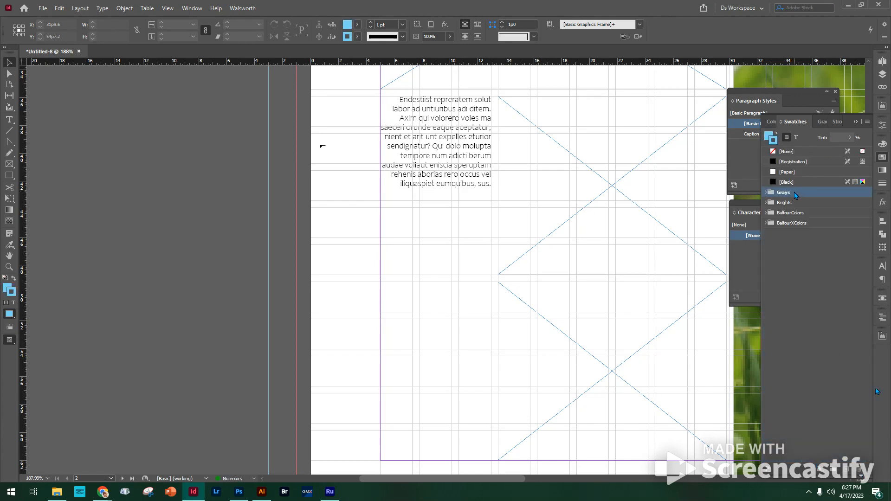
pyautogui.keyDown('shift'); pyautogui.click(809, 224); pyautogui.keyUp('shift')
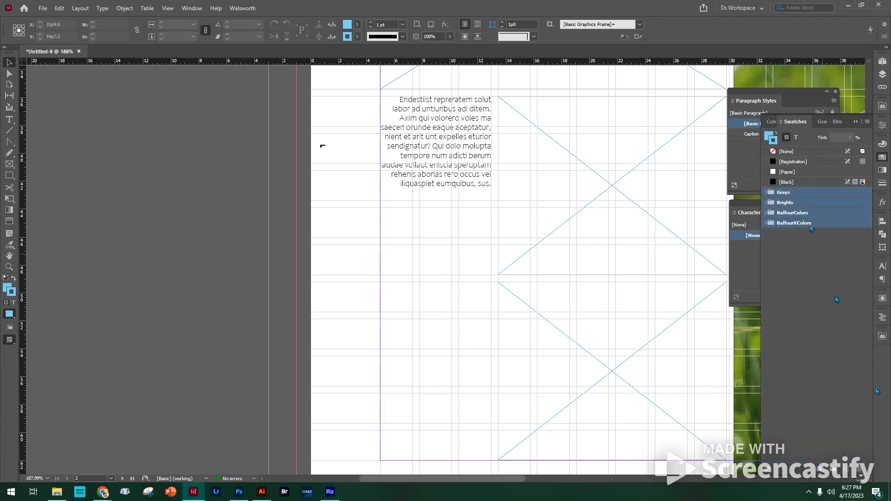
pyautogui.click(860, 474)
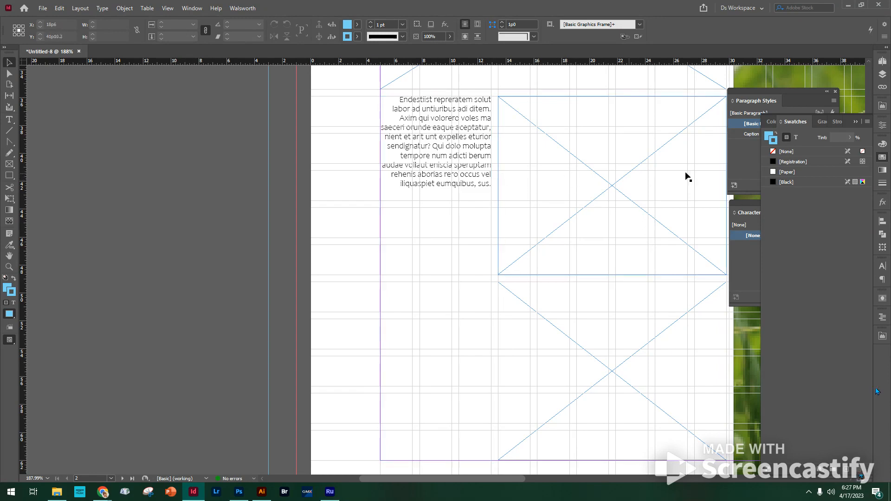
# Step: Sample a color theme from the butterfly photo with the Color Theme tool and apply its pink to the caption text
pyautogui.click(429, 136)
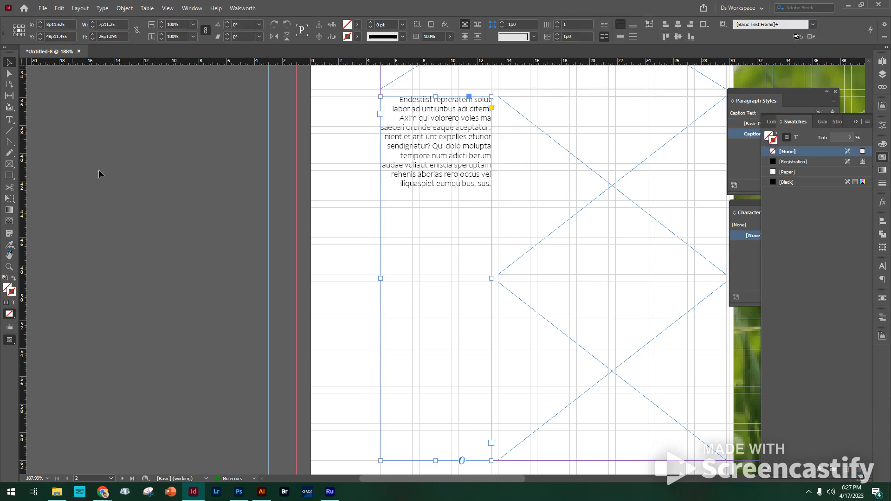
pyautogui.click(118, 101)
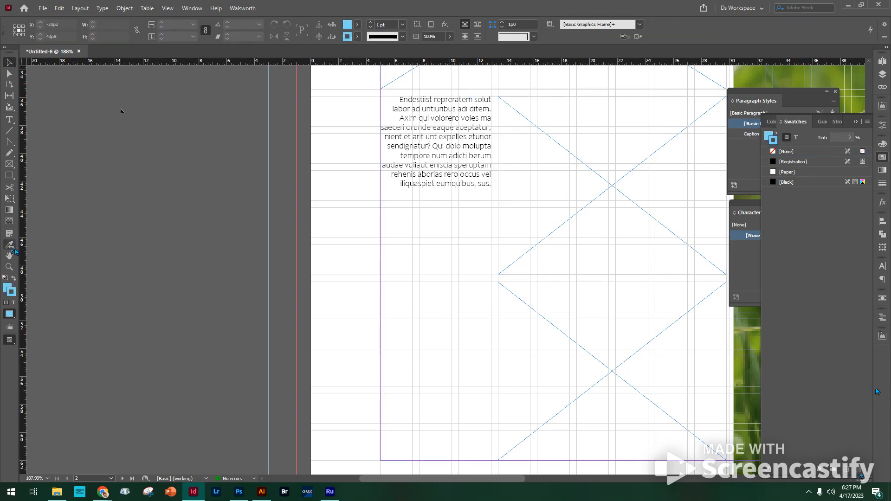
pyautogui.moveTo(10, 247); pyautogui.dragTo(36, 266)
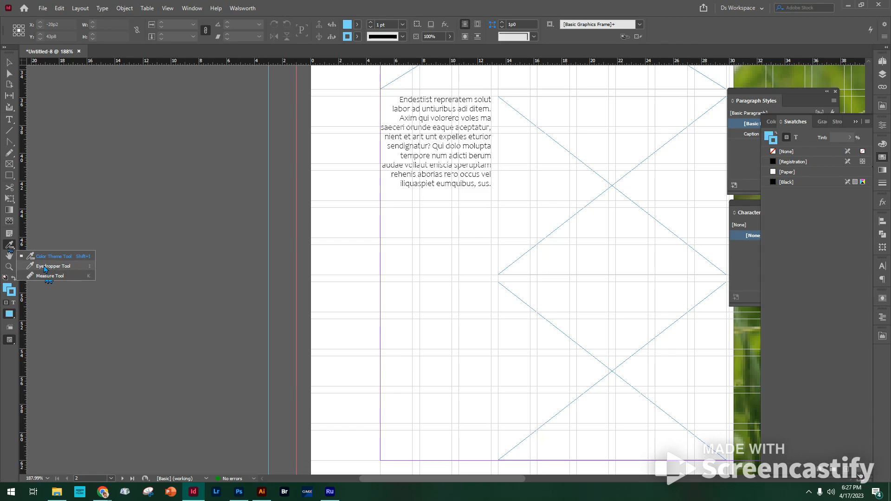
pyautogui.click(45, 268)
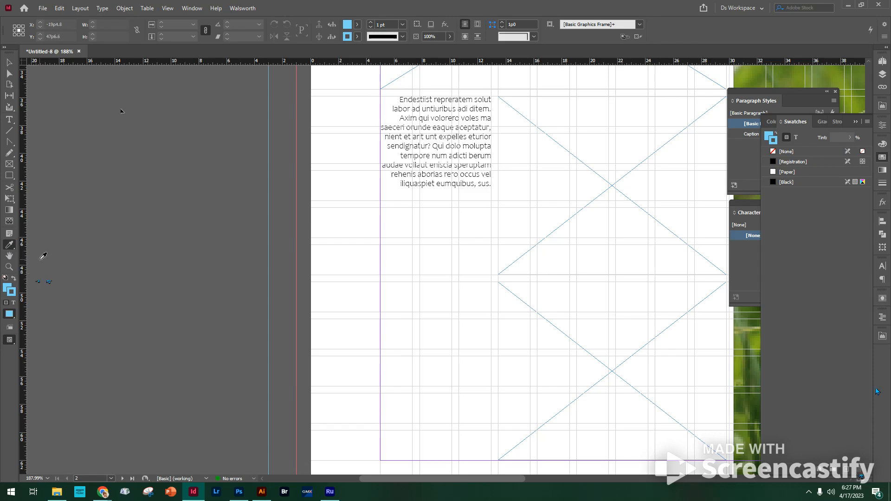
pyautogui.click(13, 247)
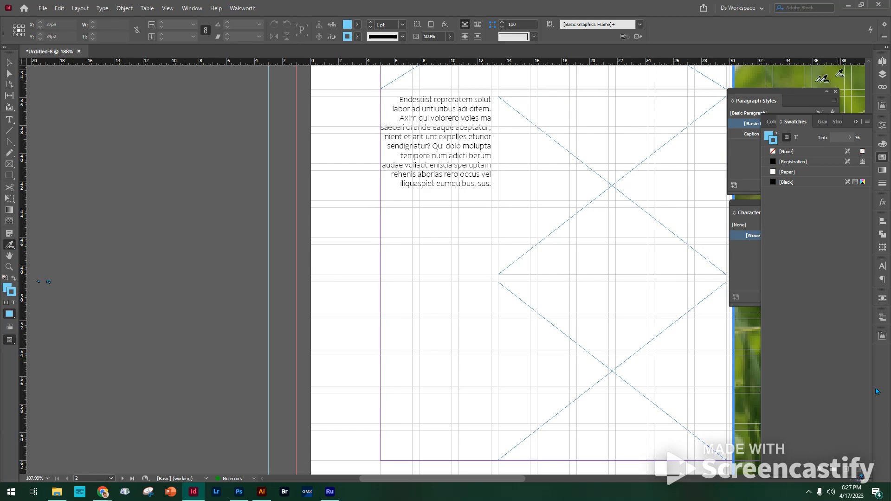
pyautogui.moveTo(676, 143); pyautogui.dragTo(336, 195)
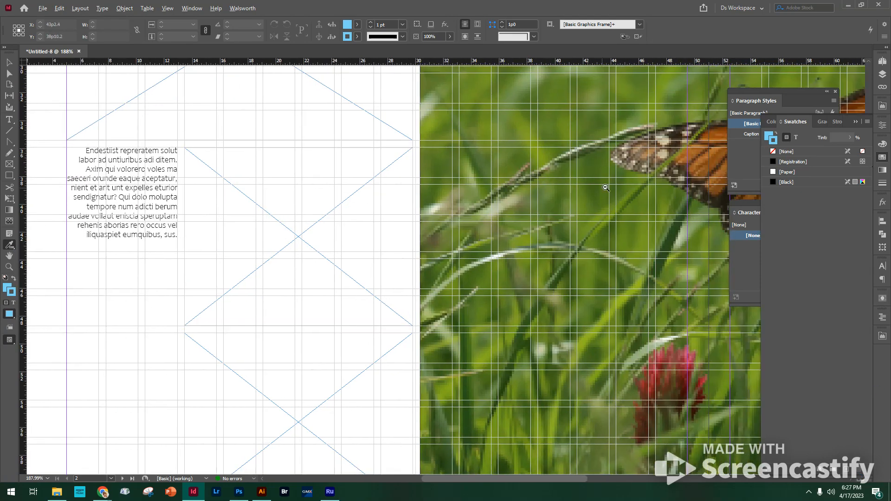
pyautogui.keyDown('ctrl'); pyautogui.keyDown('alt'); pyautogui.click(611, 191); pyautogui.keyUp('alt'); pyautogui.keyUp('ctrl')
pyautogui.keyDown('ctrl'); pyautogui.keyDown('alt'); pyautogui.click(610, 190); pyautogui.keyUp('alt'); pyautogui.keyUp('ctrl')
pyautogui.moveTo(611, 268); pyautogui.dragTo(661, 130)
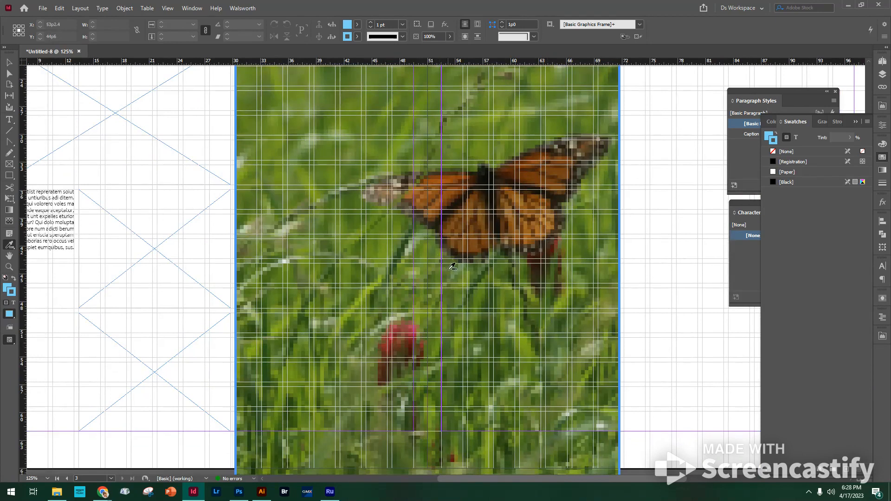
pyautogui.click(455, 272)
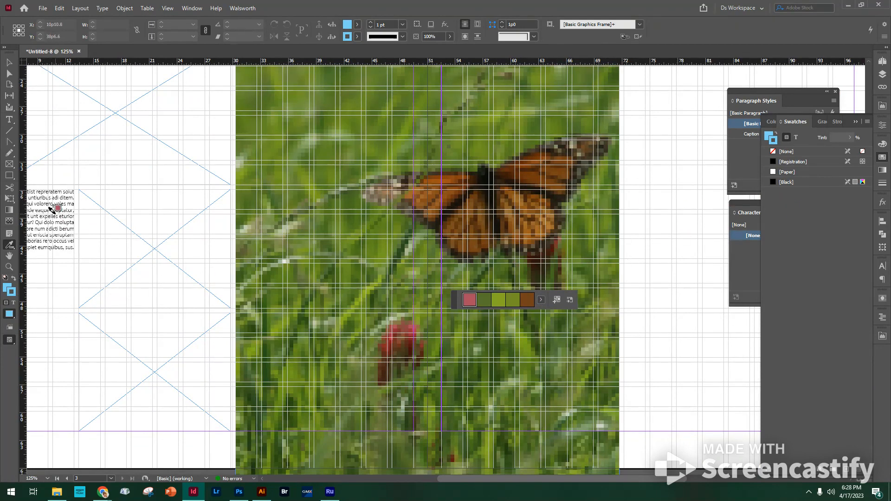
pyautogui.click(48, 212)
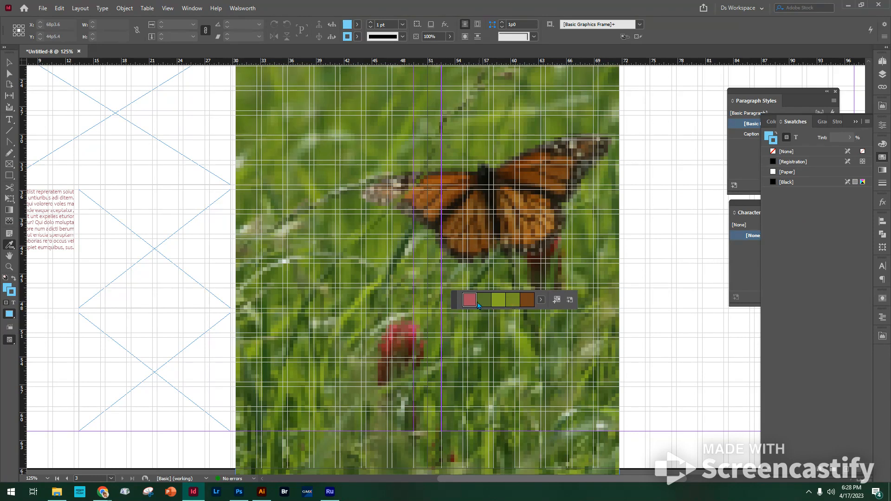
# Step: Choose the Colorful variation of the sampled theme and add it to the swatches
pyautogui.click(541, 299)
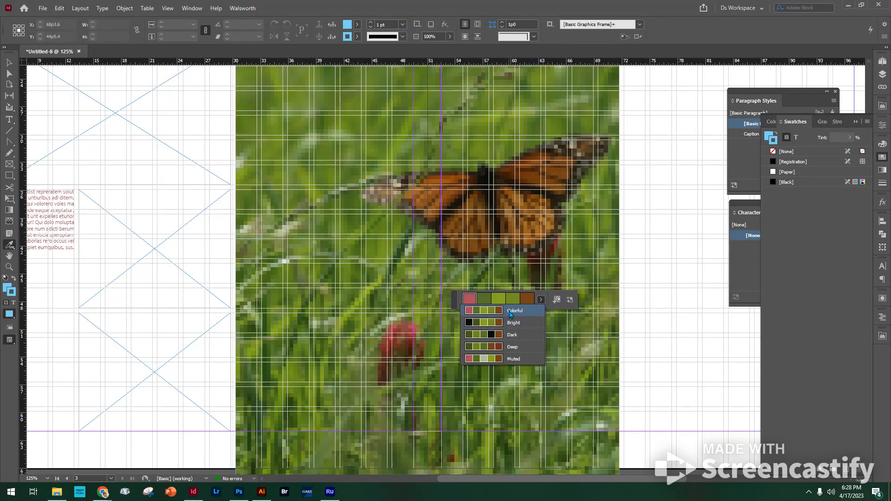
pyautogui.click(514, 314)
pyautogui.click(557, 300)
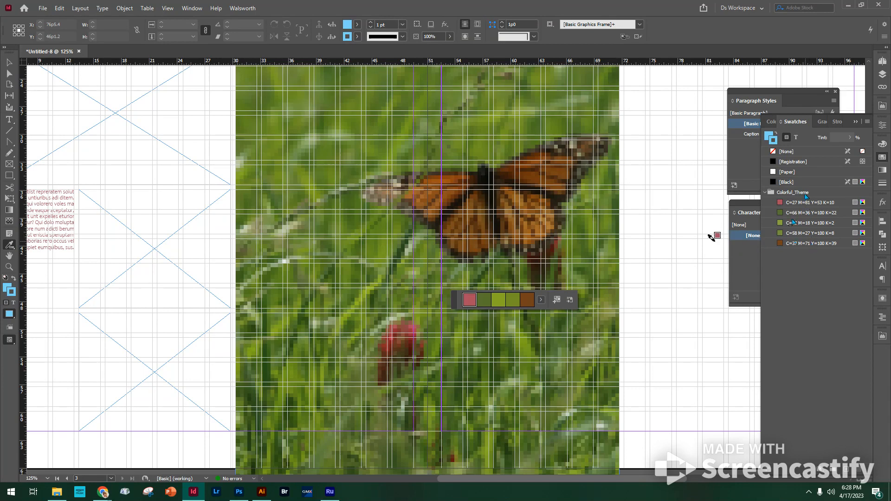
# Step: Set the text color of the whole caption paragraph to [Black]
pyautogui.click(12, 64)
pyautogui.click(194, 169)
pyautogui.press('space')
pyautogui.moveTo(230, 210); pyautogui.dragTo(476, 181)
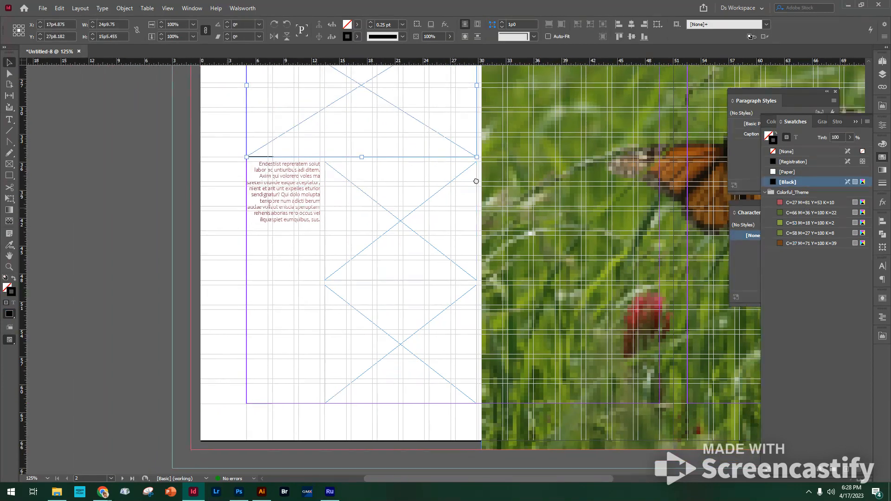
pyautogui.doubleClick(287, 182)
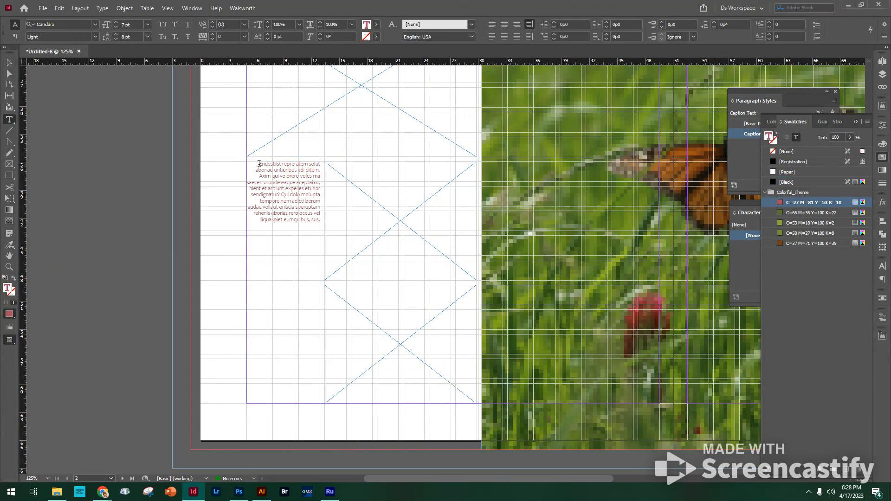
pyautogui.moveTo(259, 164); pyautogui.dragTo(321, 224)
pyautogui.click(376, 24)
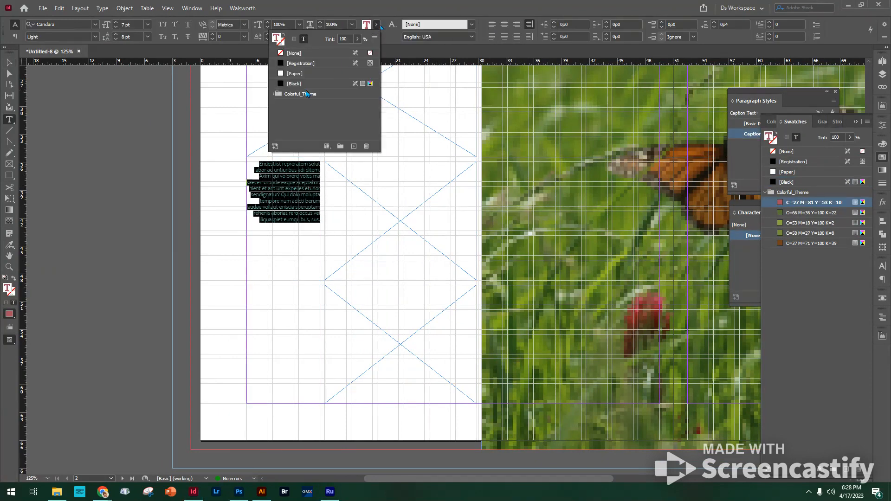
pyautogui.click(304, 84)
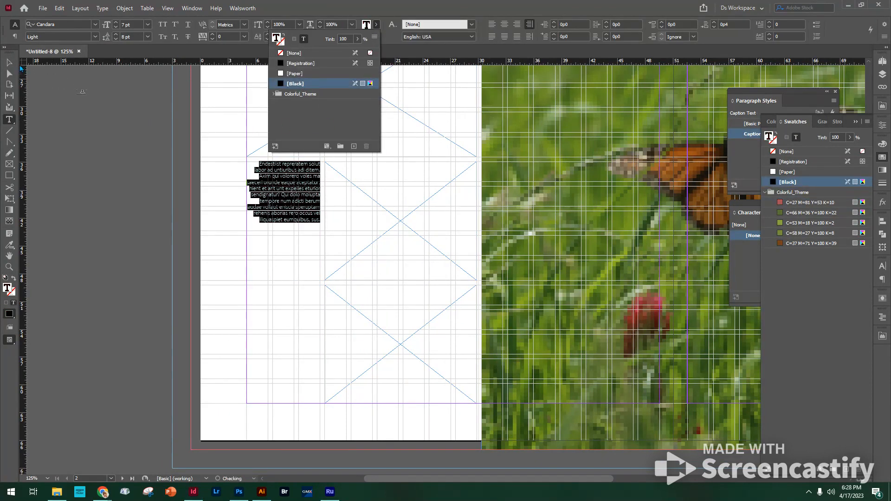
pyautogui.press('Escape')
pyautogui.click(136, 121)
# Step: Place the cursor in the caption's first line and bring Character Styles and Paragraph Styles in front of the swatches
pyautogui.hotkey('ctrl', 'space')
pyautogui.moveTo(224, 143); pyautogui.dragTo(350, 268)
pyautogui.doubleClick(411, 136)
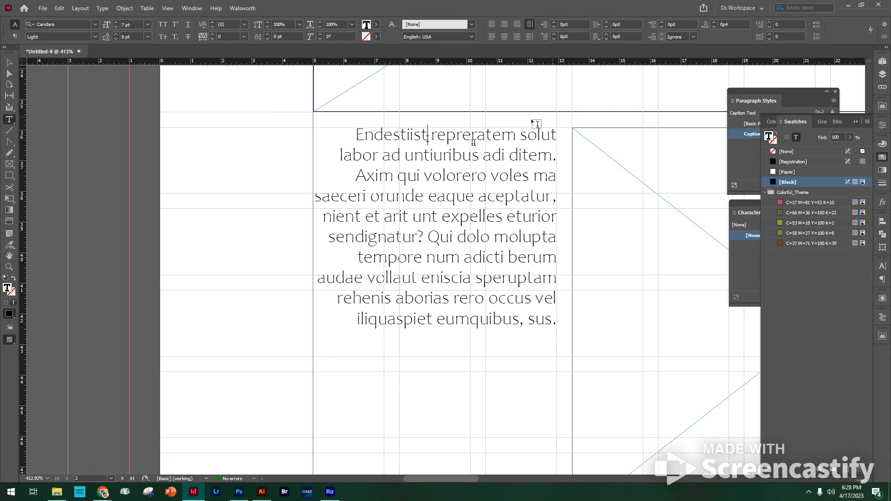
pyautogui.click(757, 207)
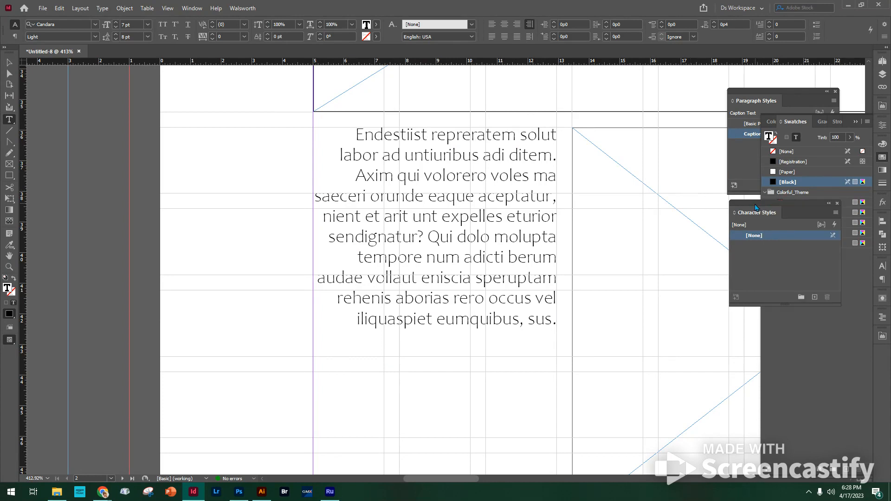
pyautogui.click(774, 92)
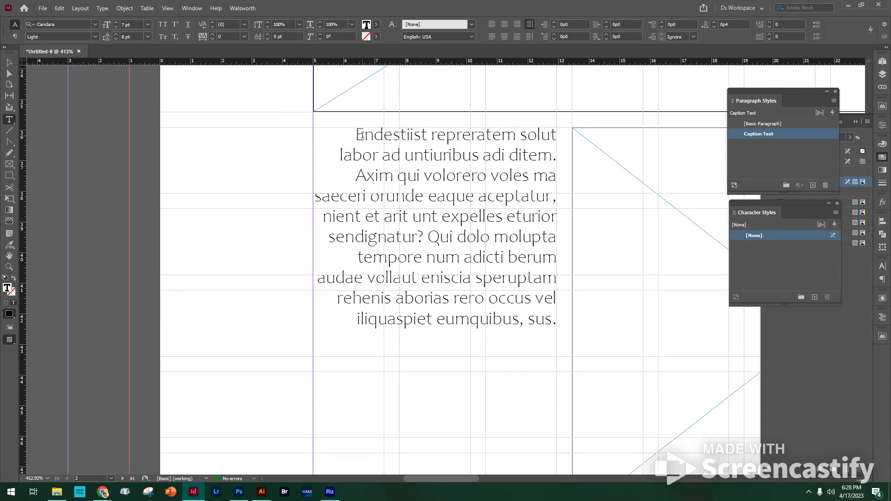
# Step: Make the caption's first two words bold and color them with the theme's pink, C=27 M=81 Y=53 K=10
pyautogui.moveTo(356, 134); pyautogui.dragTo(514, 136)
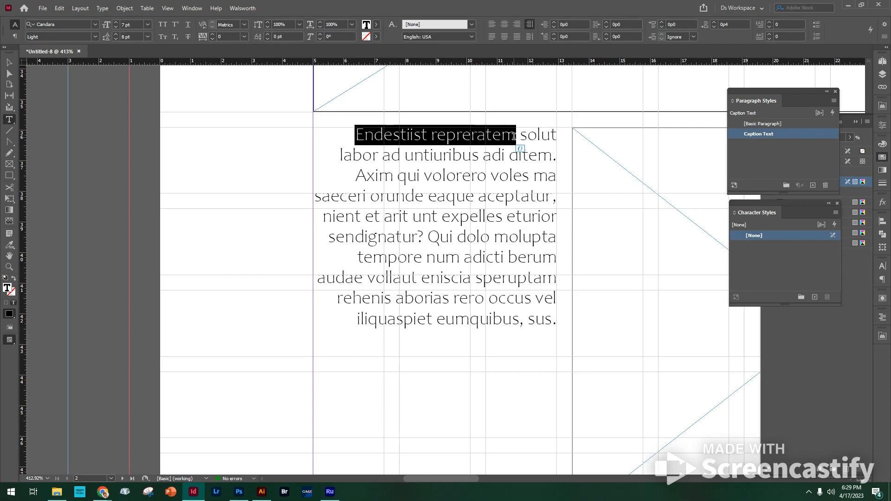
pyautogui.click(95, 37)
pyautogui.click(63, 84)
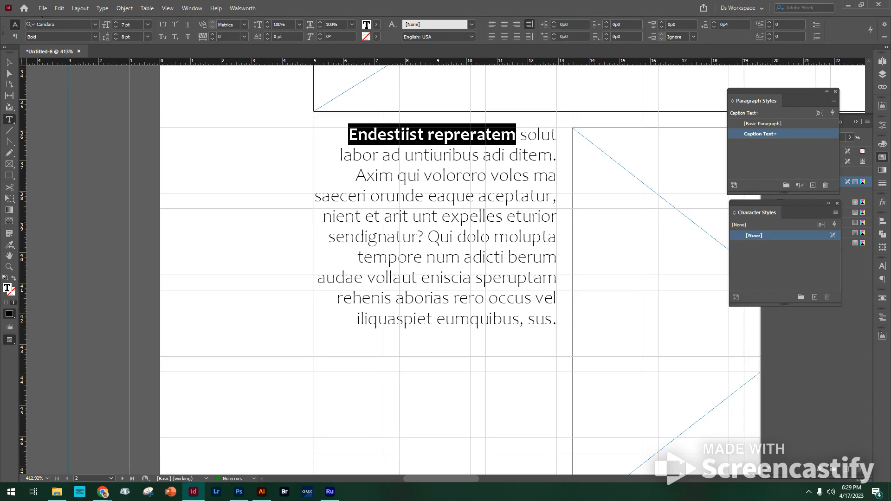
pyautogui.click(854, 293)
pyautogui.click(813, 203)
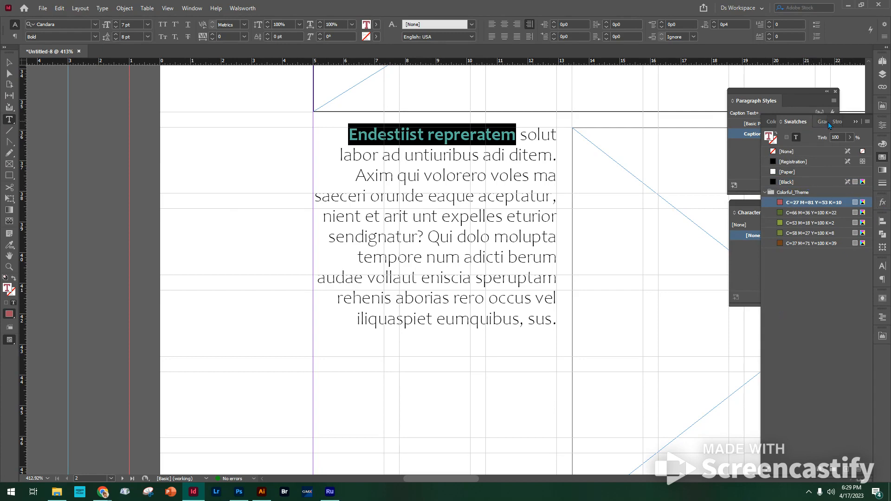
pyautogui.click(854, 122)
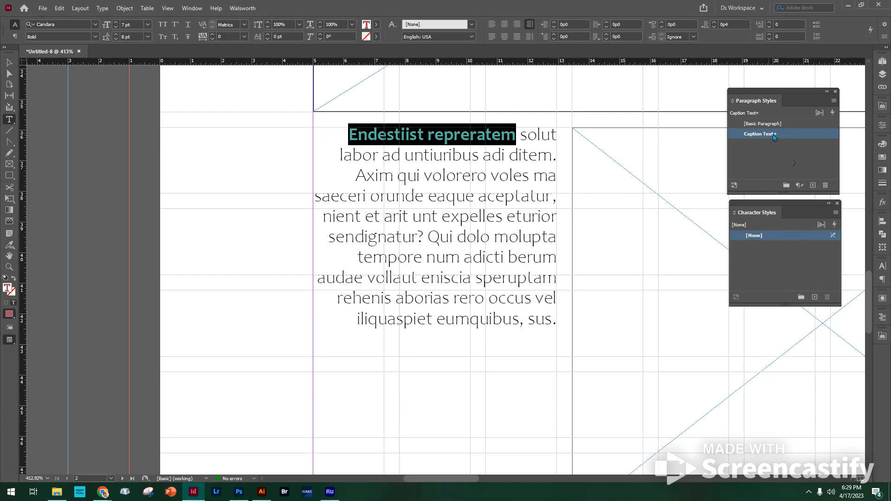
# Step: Create a character style named Caption Head from the selected bold, pink opening words of the caption
pyautogui.moveTo(778, 139)
pyautogui.click(814, 297)
pyautogui.doubleClick(769, 247)
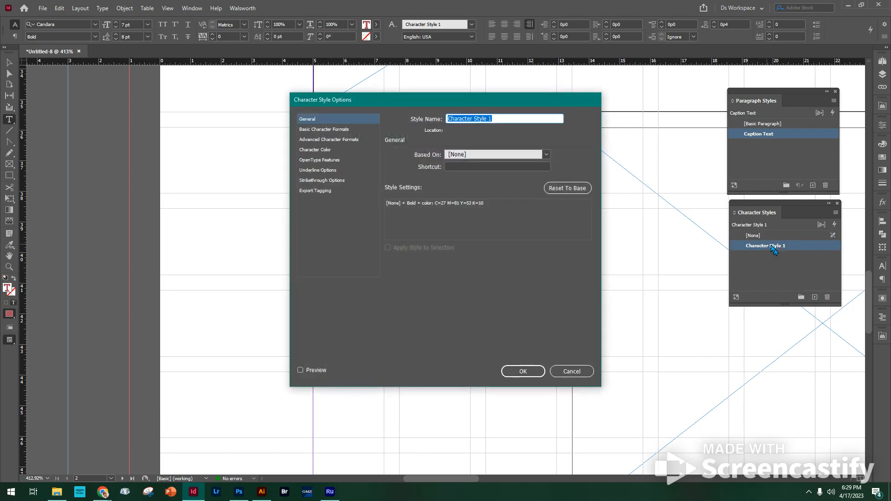
pyautogui.write('Caption Head')
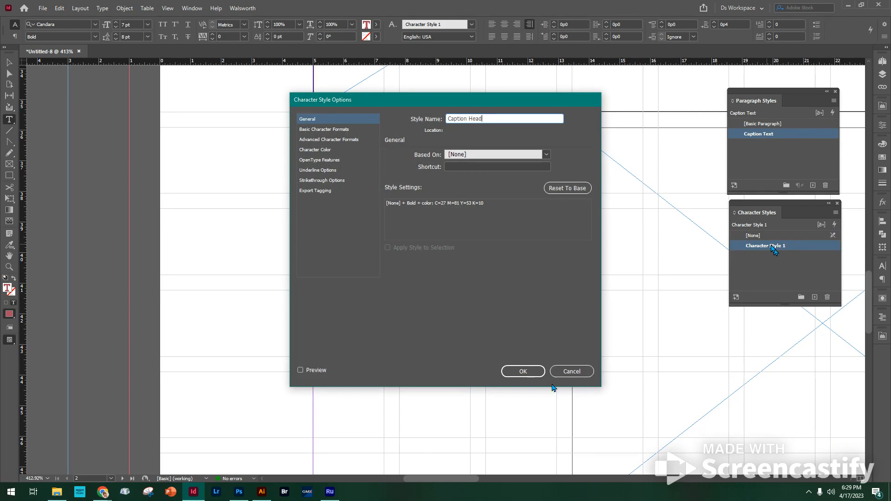
pyautogui.click(523, 372)
pyautogui.press('Escape')
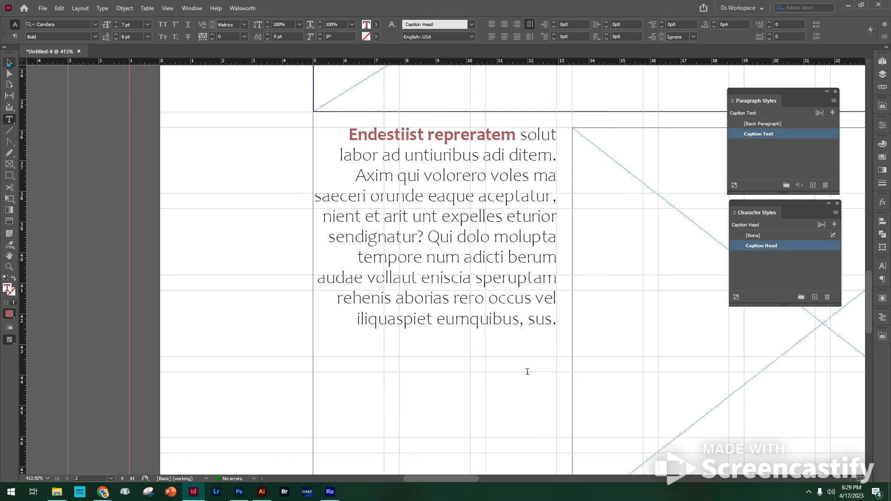
# Step: Copy the whole caption paragraph and paste it twice below the original to make three stacked captions
pyautogui.doubleClick(488, 206)
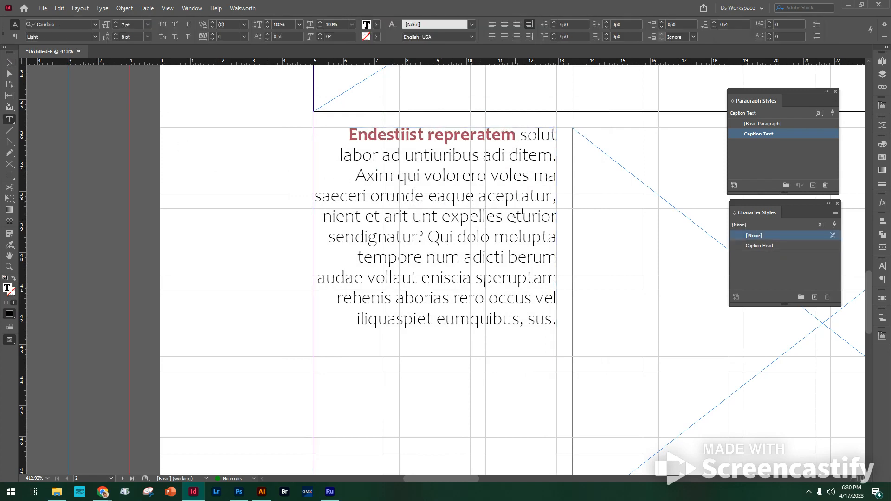
pyautogui.click(507, 218)
pyautogui.moveTo(348, 135); pyautogui.dragTo(563, 333)
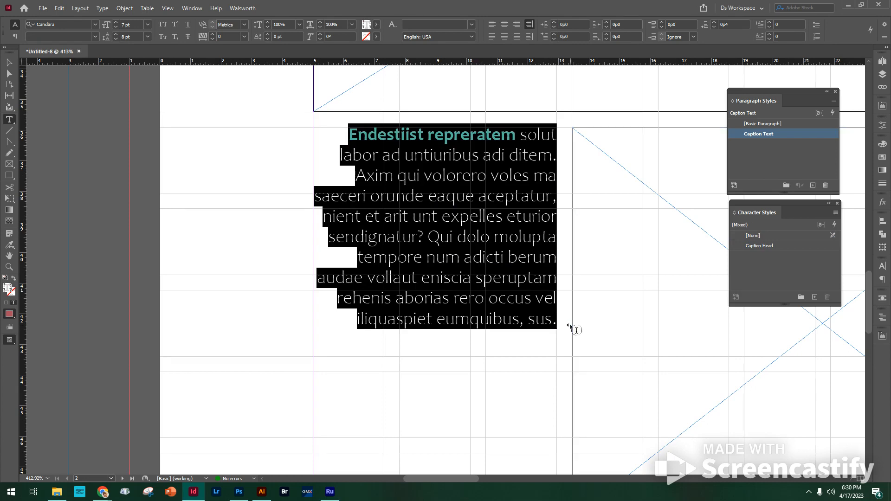
pyautogui.press('Right')
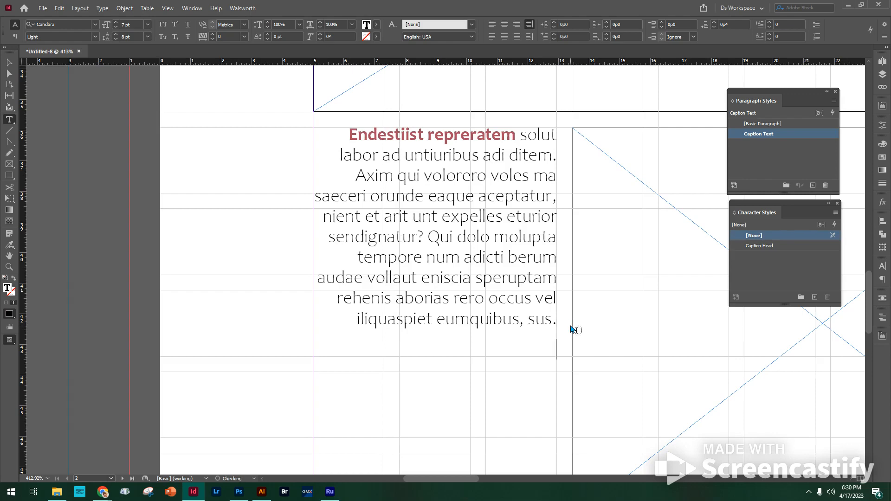
pyautogui.write('Endestiist repreratem solut labor ad untiuribus adi ditem. Axim qui volorero voles ma saeceri orunde eaque aceptatur, nient et arit unt expelles eturior sendignatur? Qui dolo molupta tempore num adicti berum audae vollaut eniscia speruptam rehenis aborias rero occus vel iliquaspiet eumquibus, sus.')
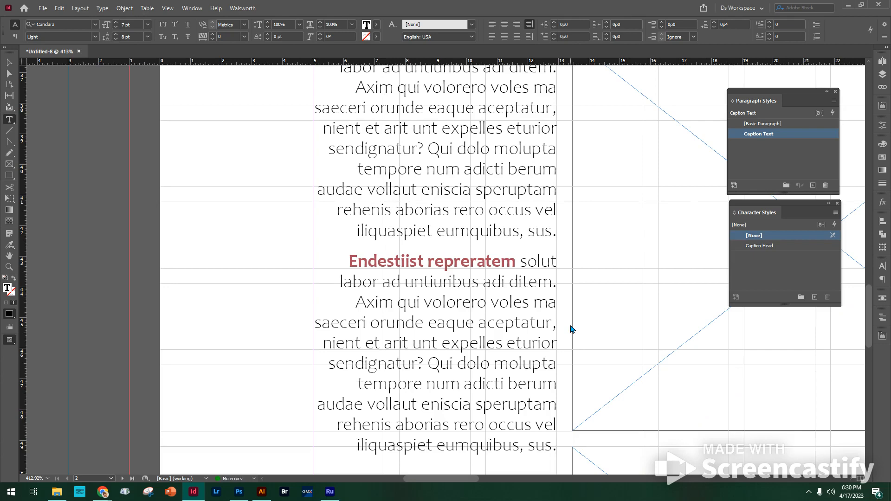
# Step: Deselect the caption text and preview the spread without guides, grid and frame edges
pyautogui.hotkey('ctrl', '0')
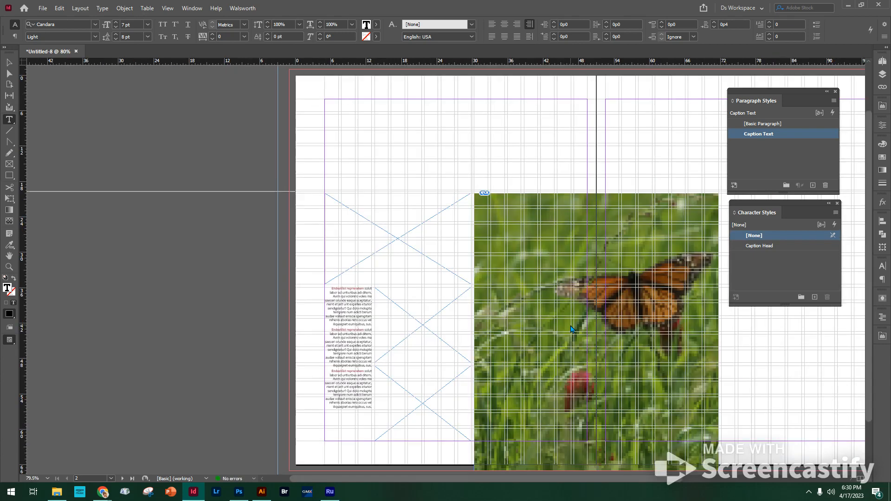
pyautogui.click(9, 62)
pyautogui.click(305, 125)
pyautogui.press('w')
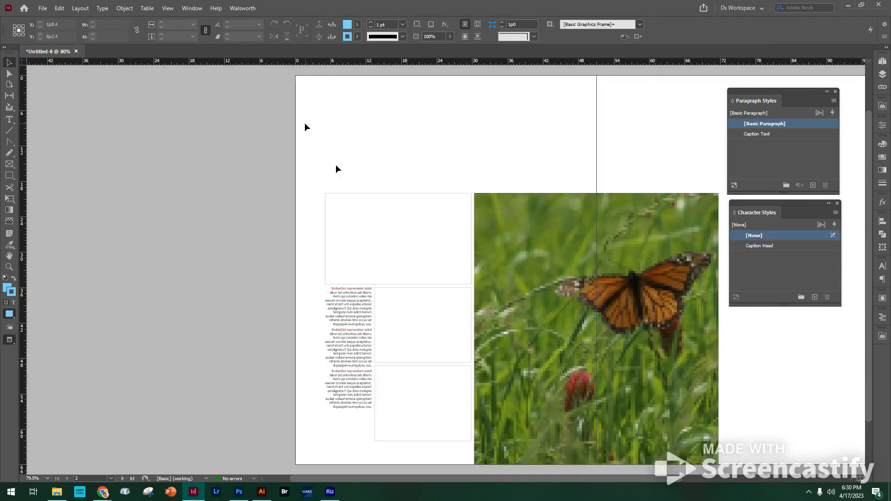